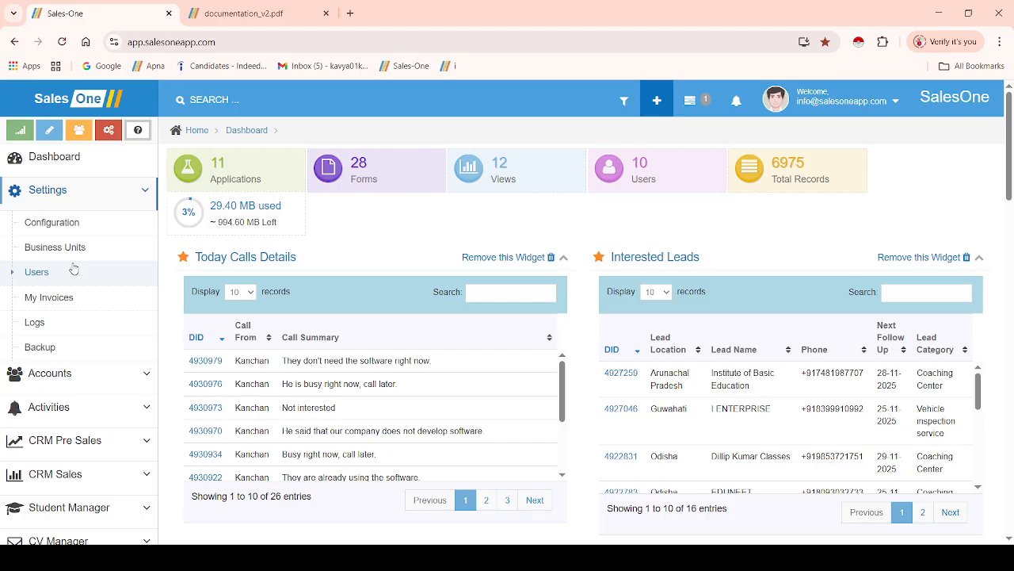
Go to the Business Units page and scroll through the organisation tree from Headquarter to Pune
{"action": "left_click", "coordinate": [74, 254]}
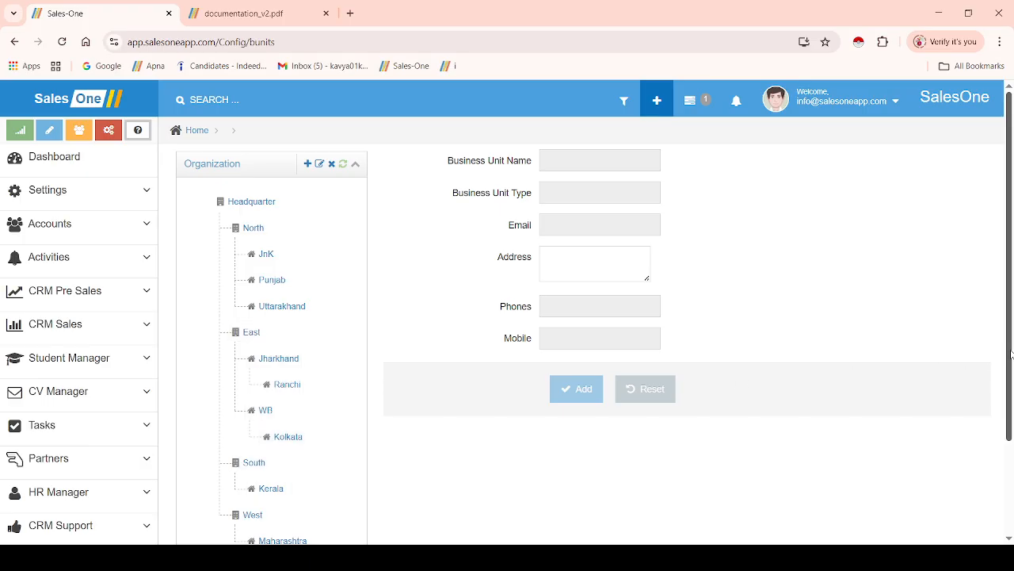
{"action": "scroll", "coordinate": [1010, 368], "scroll_direction": "down", "scroll_amount": 3}
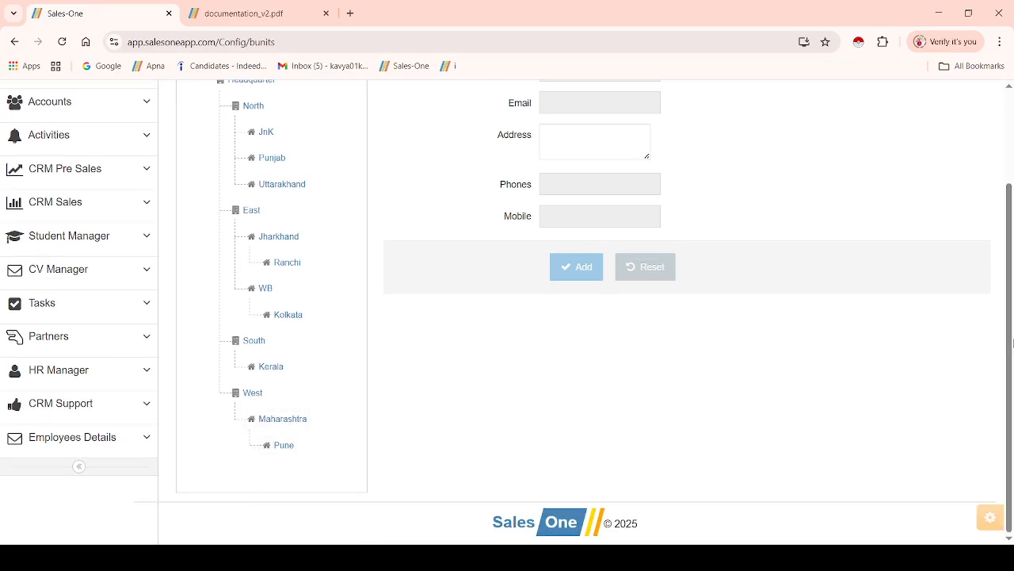
{"action": "scroll", "coordinate": [1008, 333], "scroll_direction": "up", "scroll_amount": 3}
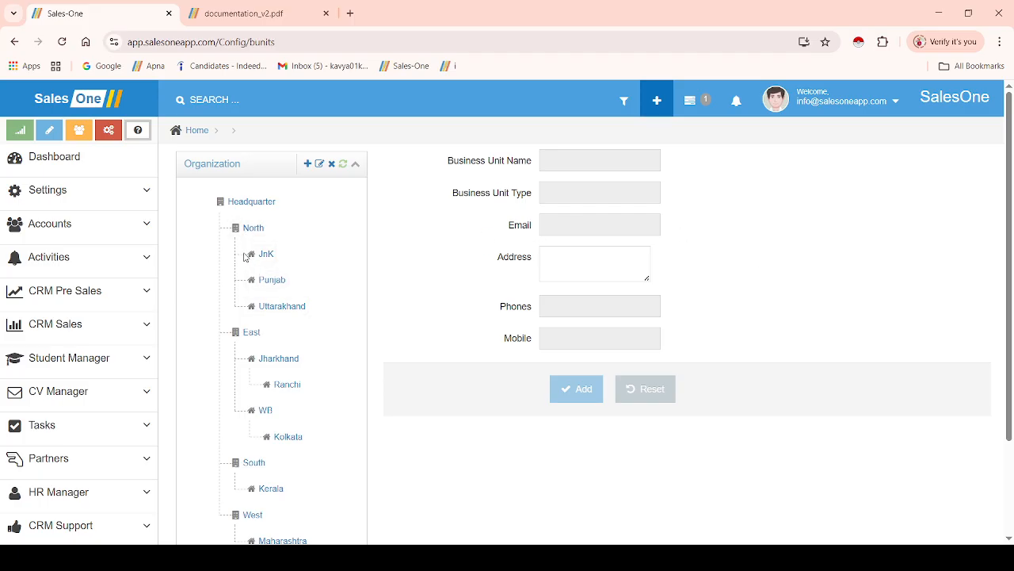
View the JnK state unit's details, then select Headquarter in the organisation tree
{"action": "left_click", "coordinate": [268, 254]}
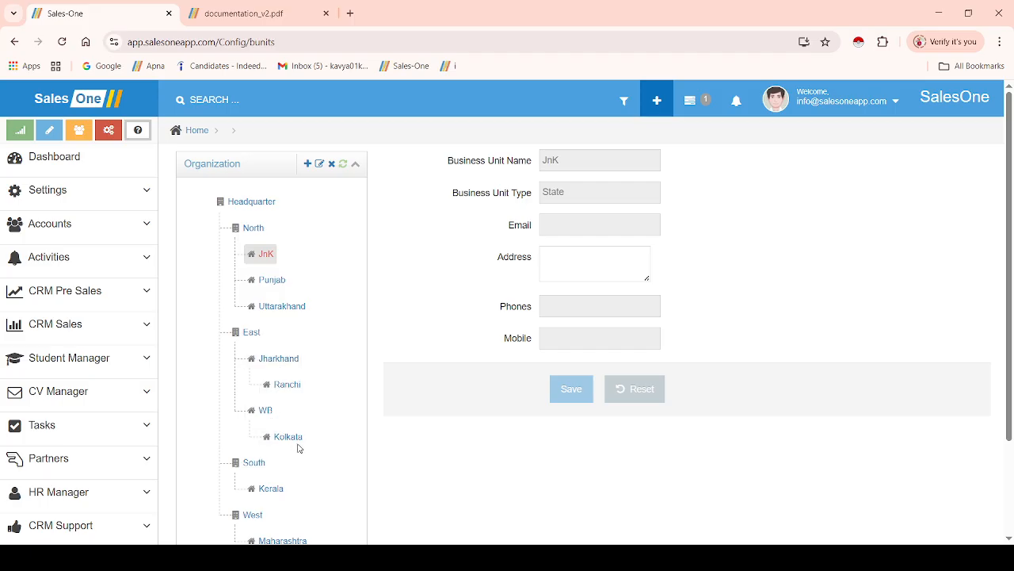
{"action": "left_click_drag", "start_coordinate": [1011, 280], "coordinate": [1012, 332]}
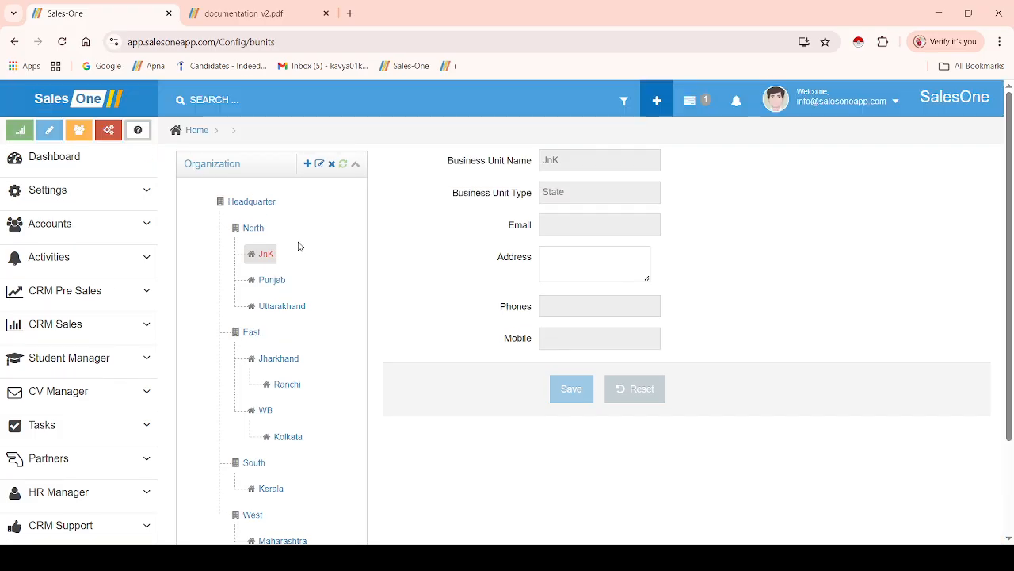
{"action": "left_click", "coordinate": [244, 204]}
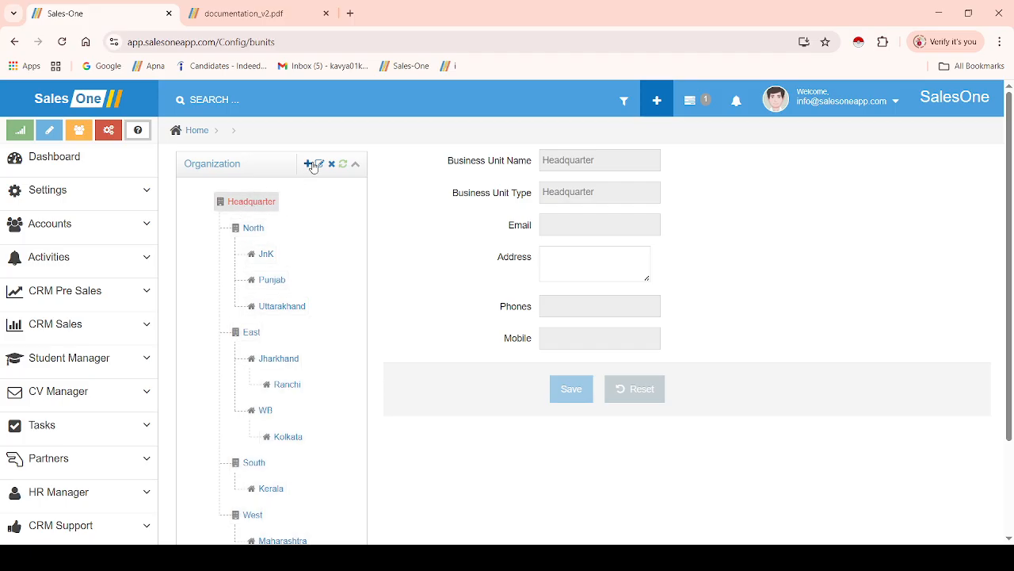
Add a new unit named North East of type Zone under Headquarter
{"action": "left_click", "coordinate": [308, 164]}
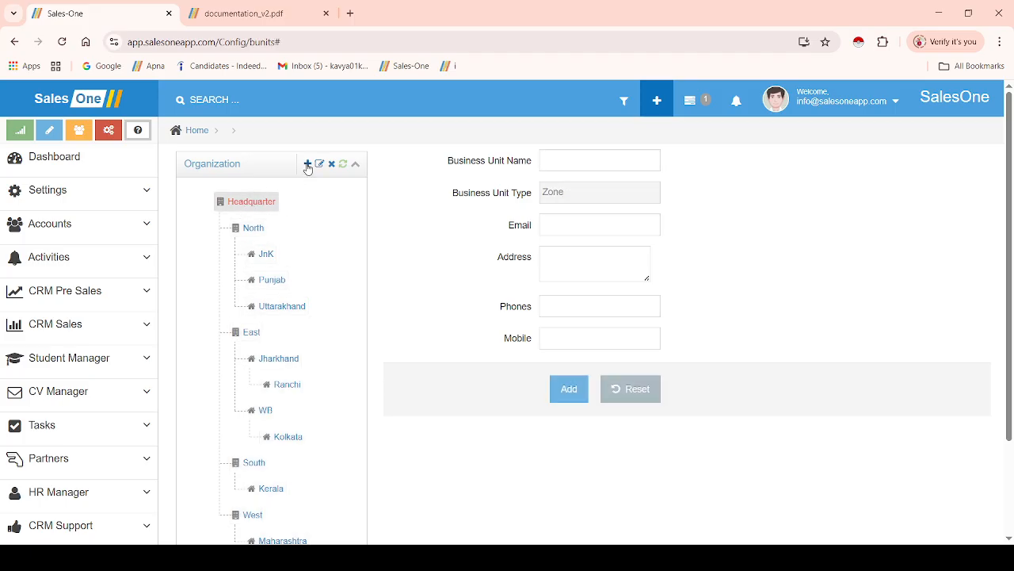
{"action": "left_click", "coordinate": [584, 164]}
{"action": "left_click", "coordinate": [558, 157]}
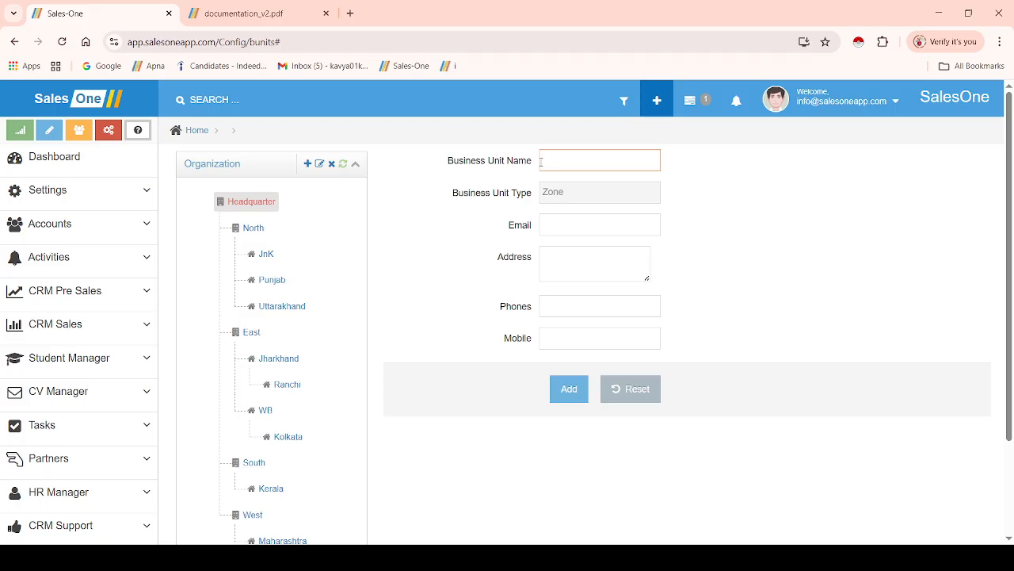
{"action": "type", "text": "N"}
{"action": "key", "text": "BackSpace"}
{"action": "type", "text": "North East"}
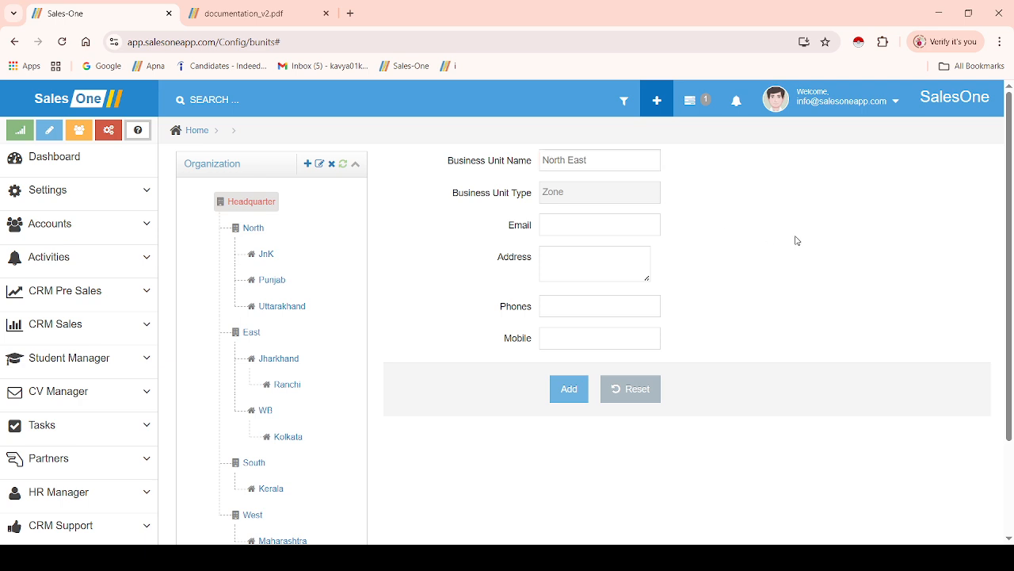
{"action": "left_click", "coordinate": [555, 224]}
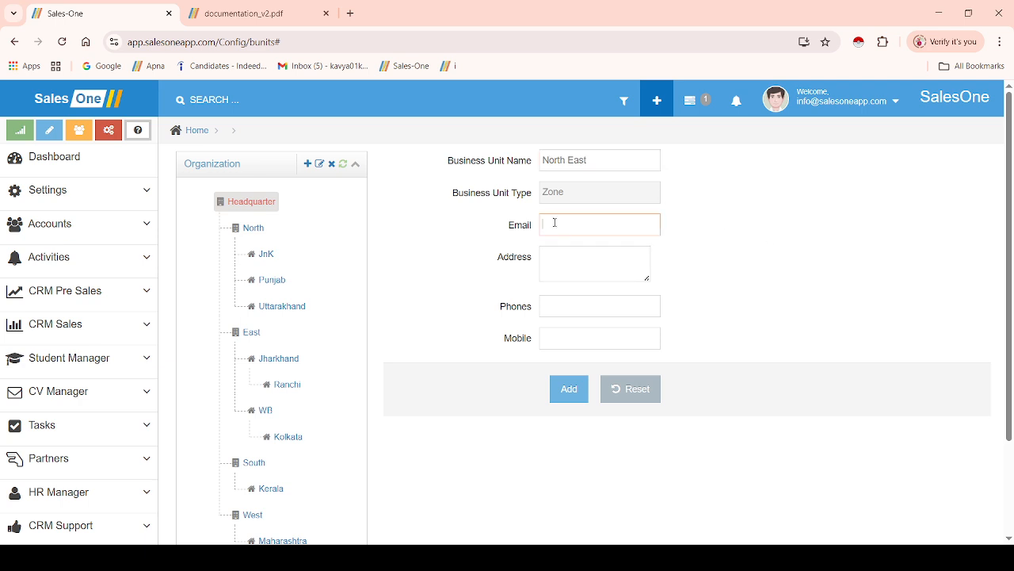
{"action": "left_click", "coordinate": [559, 266]}
{"action": "left_click", "coordinate": [552, 314]}
{"action": "left_click", "coordinate": [547, 336]}
{"action": "left_click", "coordinate": [719, 274]}
{"action": "left_click", "coordinate": [578, 388]}
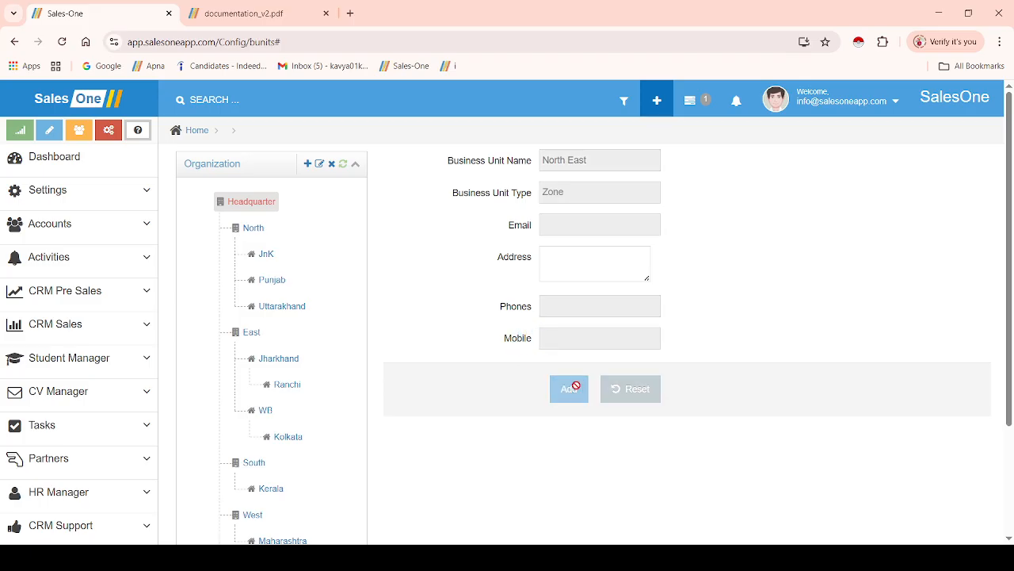
Select the new North East zone in the tree to check its details
{"action": "left_click_drag", "start_coordinate": [1010, 399], "coordinate": [1011, 511]}
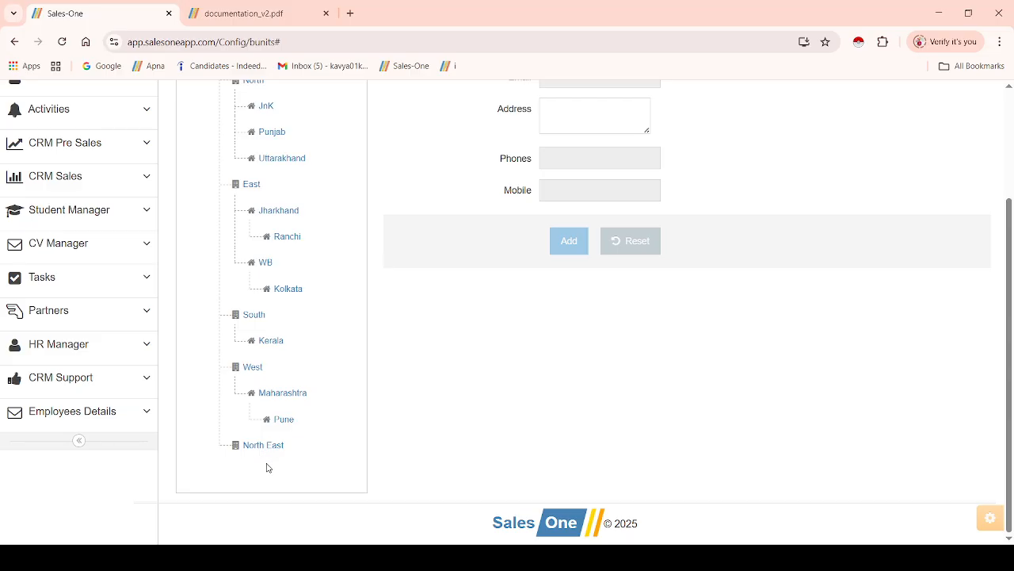
{"action": "left_click", "coordinate": [259, 447]}
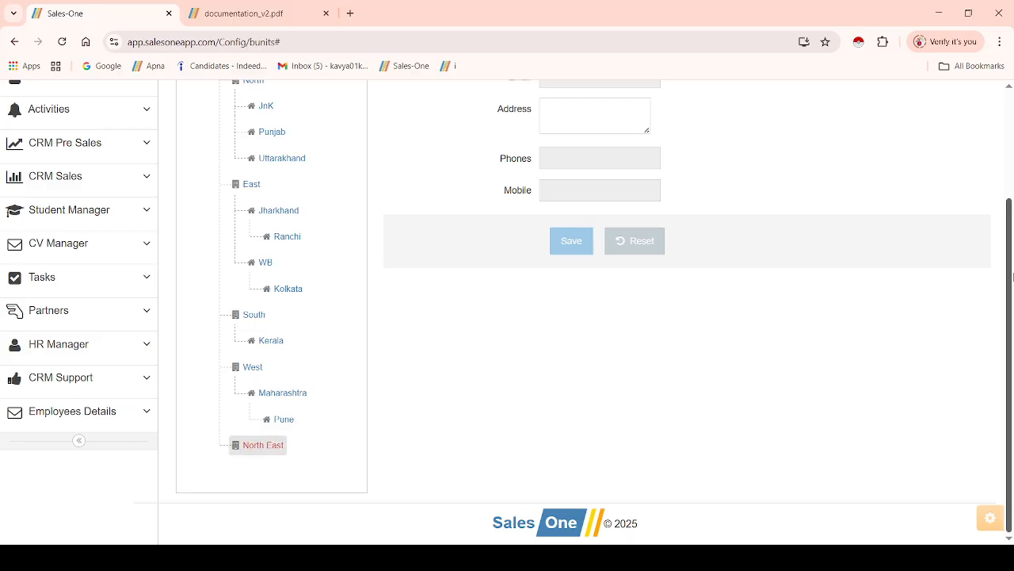
{"action": "left_click_drag", "start_coordinate": [1010, 268], "coordinate": [1010, 161]}
{"action": "scroll", "coordinate": [993, 151], "scroll_direction": "down", "scroll_amount": 3}
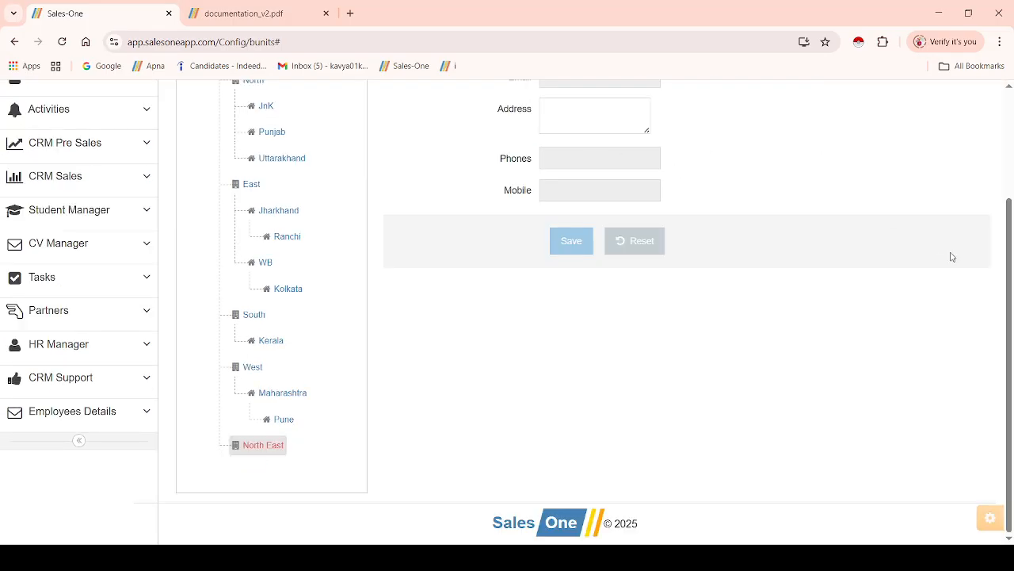
{"action": "left_click_drag", "start_coordinate": [1011, 235], "coordinate": [1010, 120]}
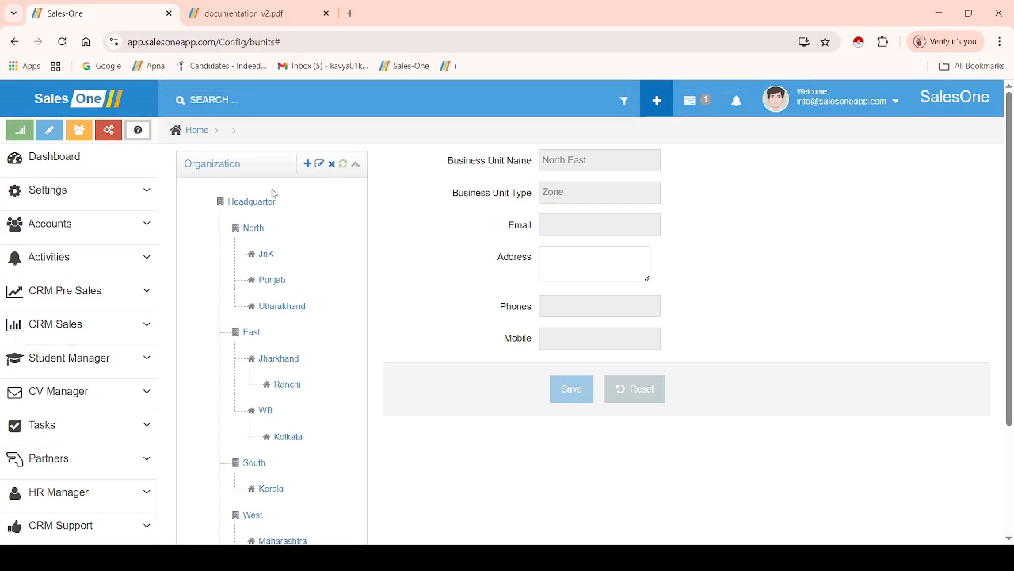
Switch to Settings > Users and select the North East zone in the user tree
{"action": "left_click", "coordinate": [93, 192]}
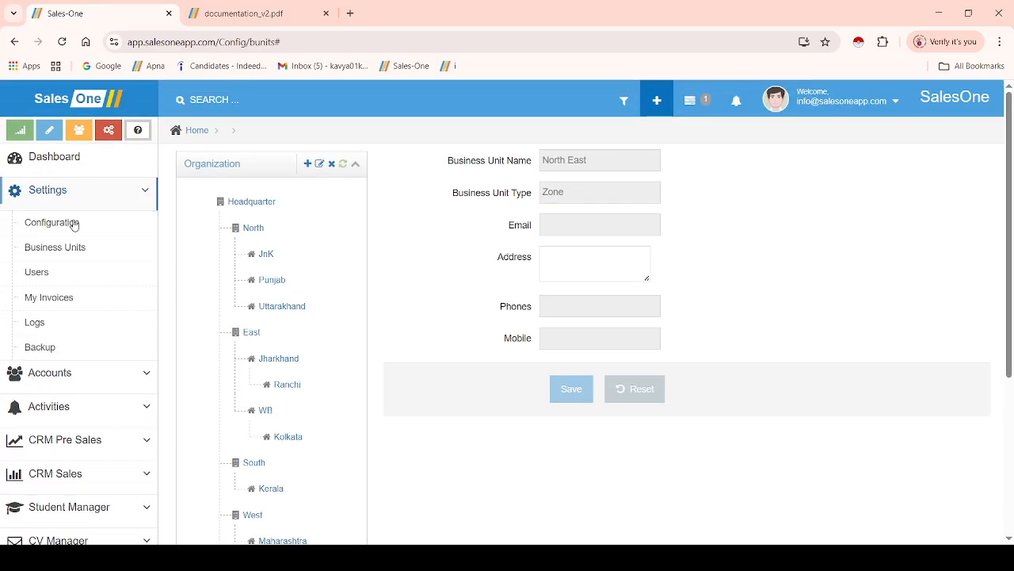
{"action": "left_click", "coordinate": [36, 274]}
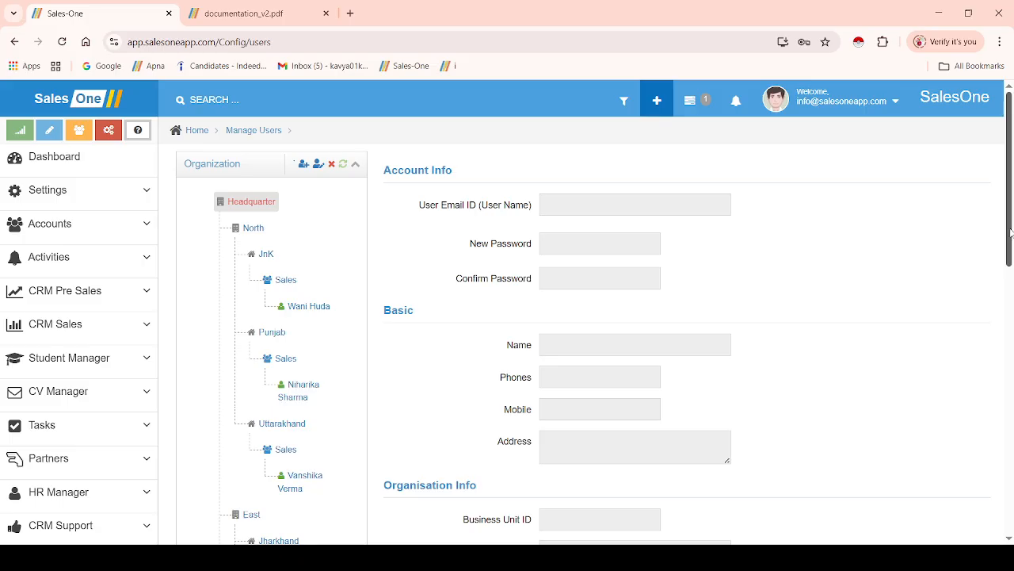
{"action": "left_click_drag", "start_coordinate": [1011, 232], "coordinate": [998, 514]}
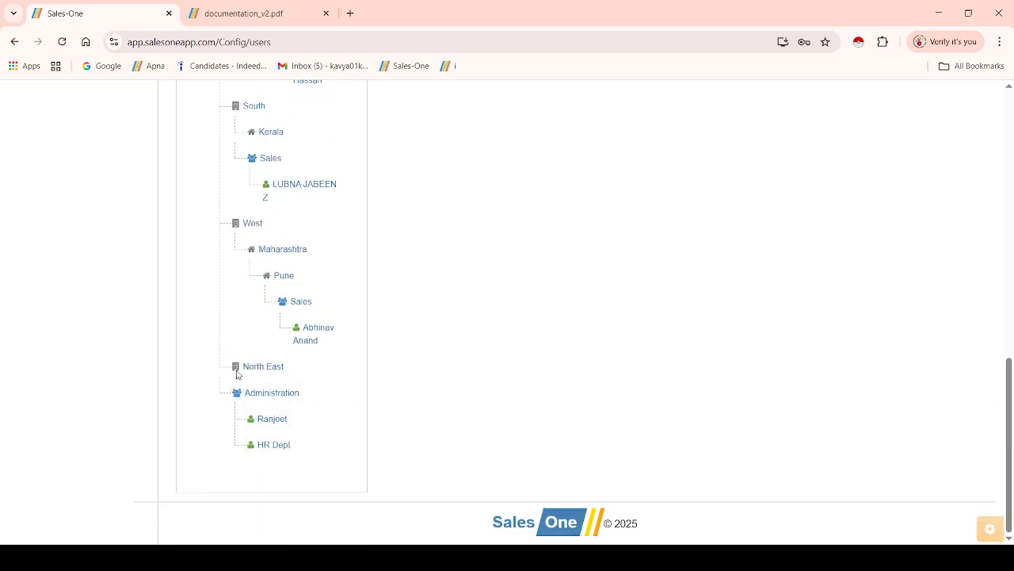
{"action": "left_click", "coordinate": [265, 368]}
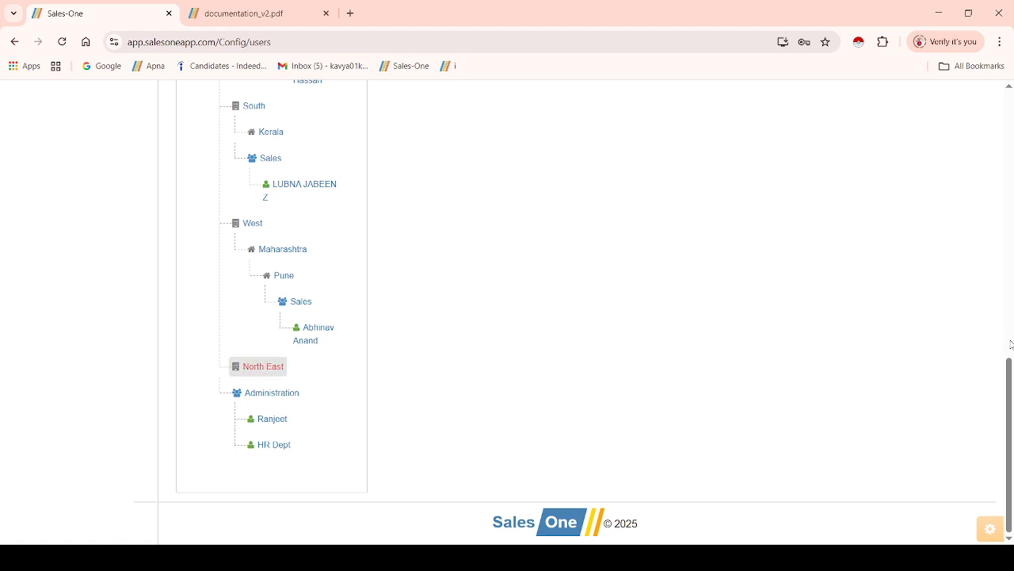
{"action": "left_click_drag", "start_coordinate": [1010, 371], "coordinate": [1012, 97]}
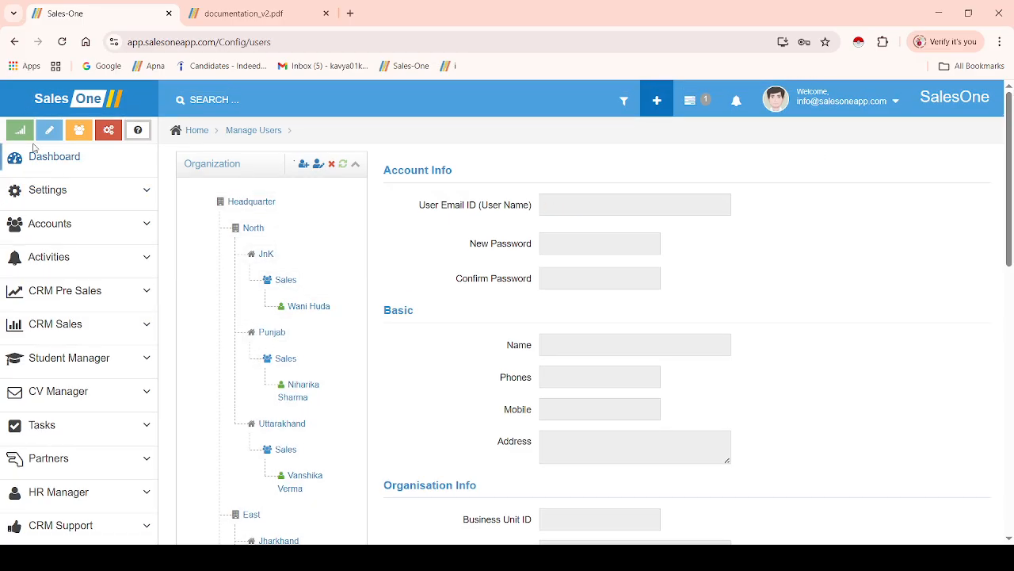
{"action": "left_click", "coordinate": [58, 200]}
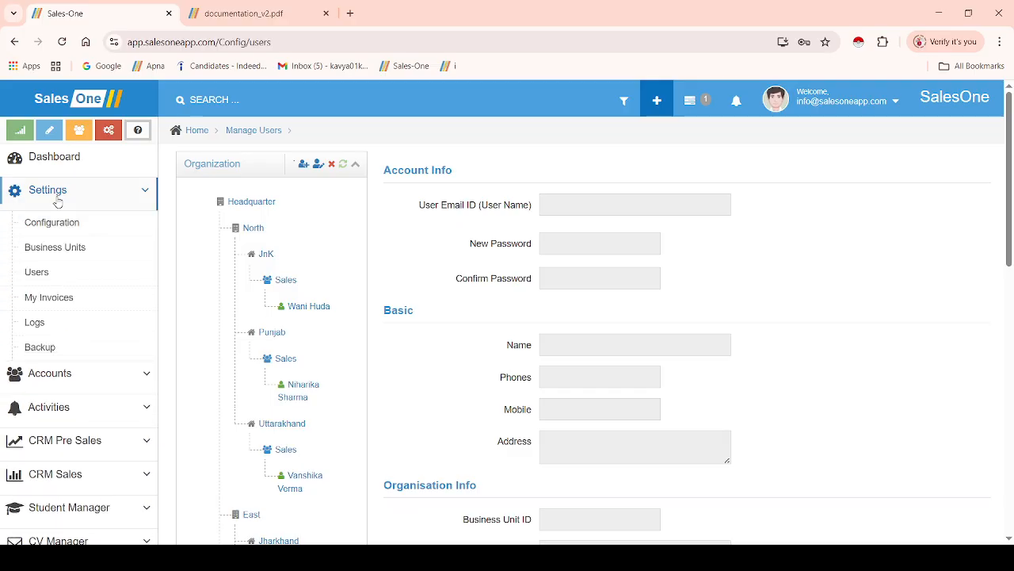
Back on Business Units, add Assam as a state unit under North East
{"action": "left_click", "coordinate": [66, 249]}
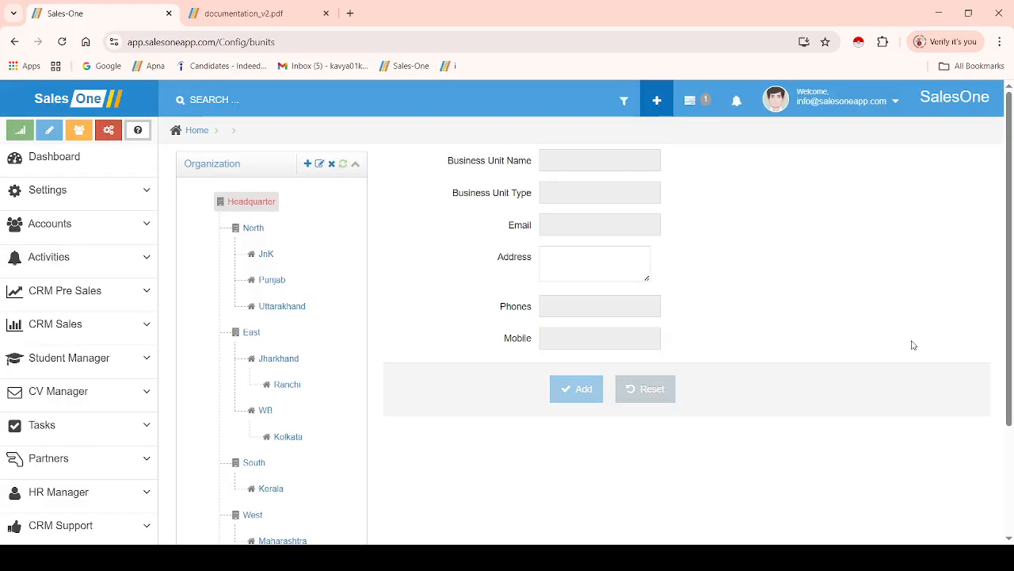
{"action": "scroll", "coordinate": [1009, 246], "scroll_direction": "down", "scroll_amount": 2}
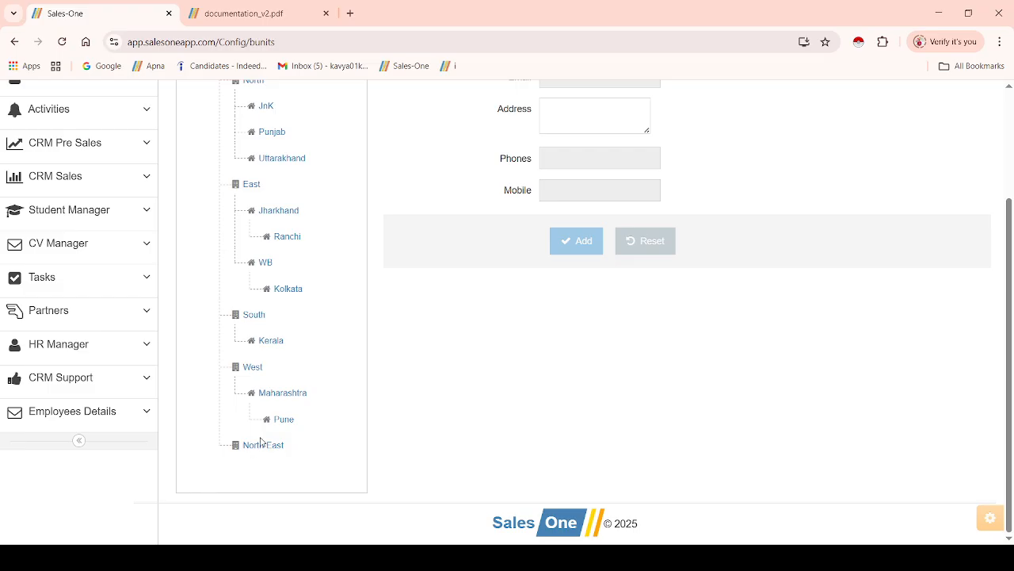
{"action": "left_click", "coordinate": [252, 447]}
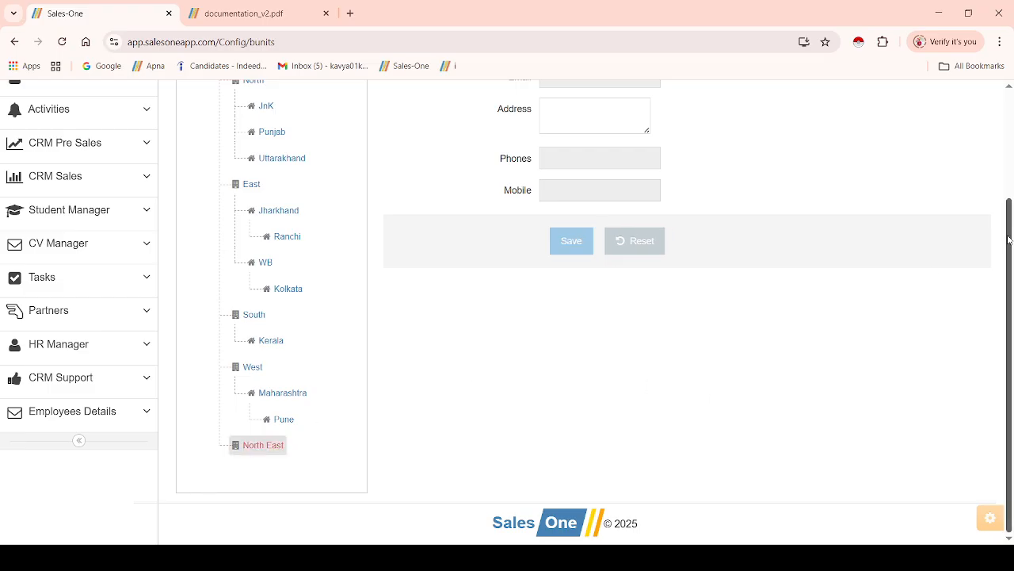
{"action": "left_click_drag", "start_coordinate": [1010, 238], "coordinate": [1009, 131]}
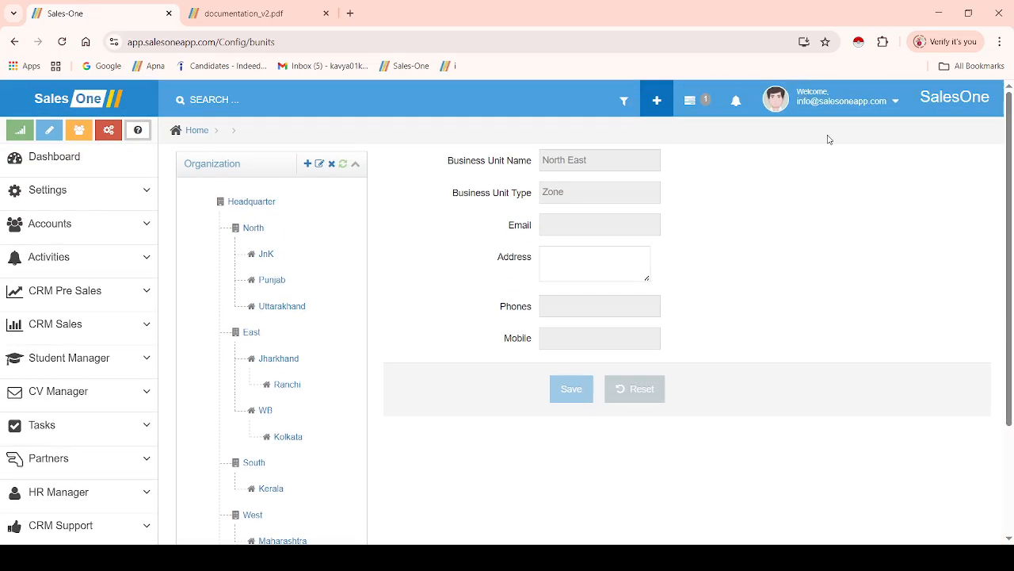
{"action": "left_click", "coordinate": [308, 164]}
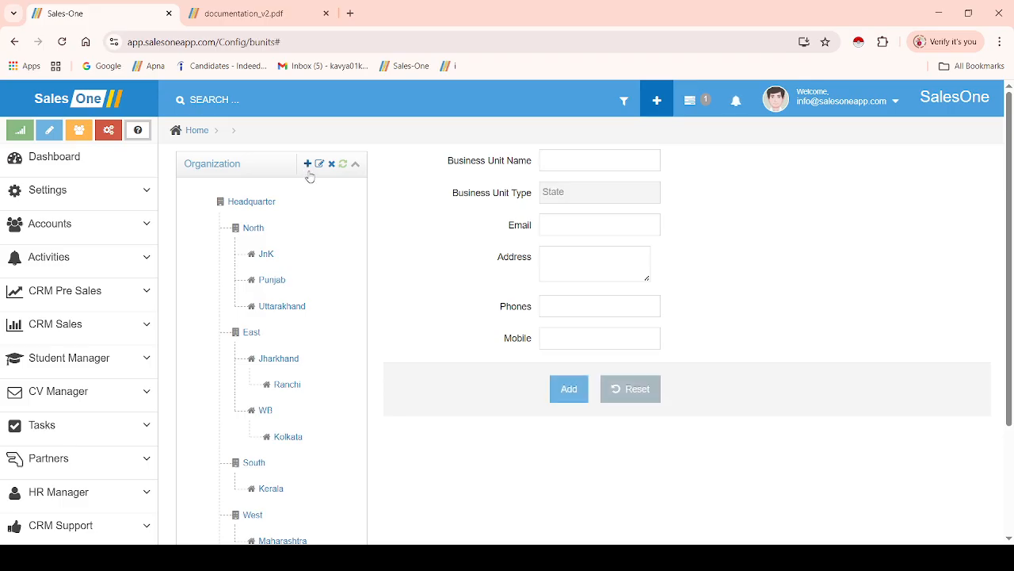
{"action": "left_click", "coordinate": [579, 159]}
{"action": "type", "text": "Assam"}
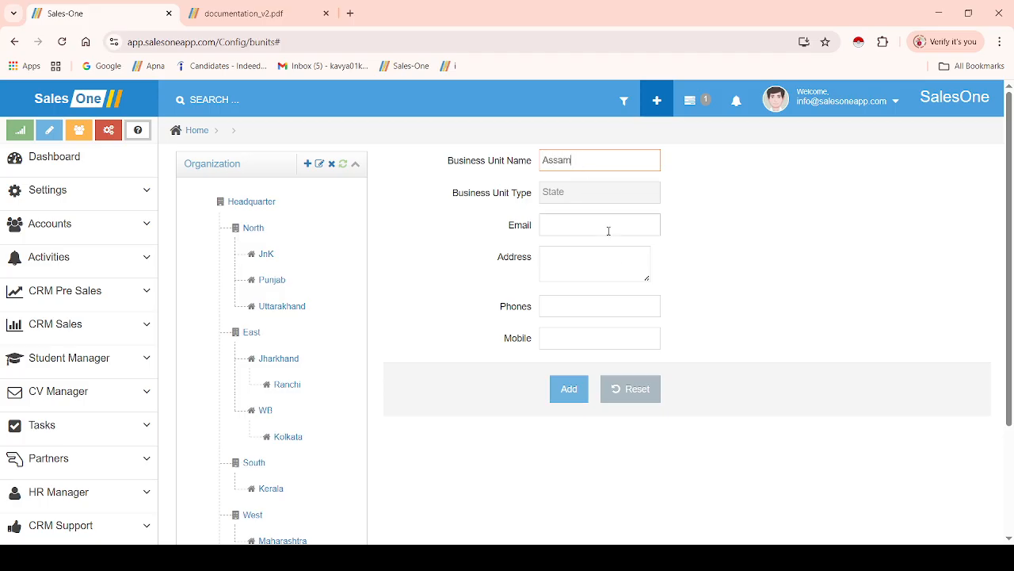
{"action": "left_click", "coordinate": [580, 394]}
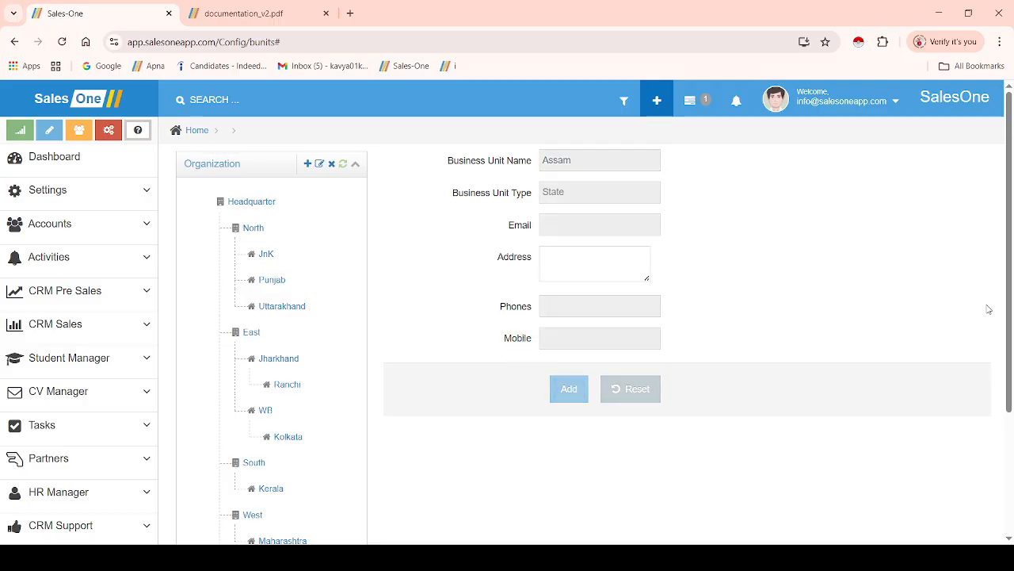
{"action": "left_click_drag", "start_coordinate": [1009, 313], "coordinate": [1001, 434]}
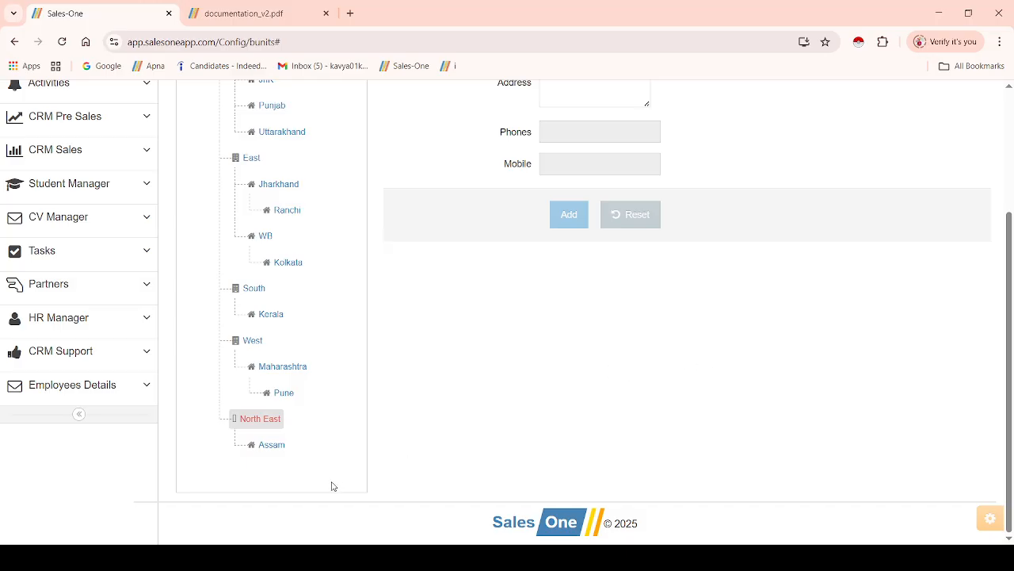
Add Guwahati as an area unit under Assam
{"action": "left_click", "coordinate": [266, 446]}
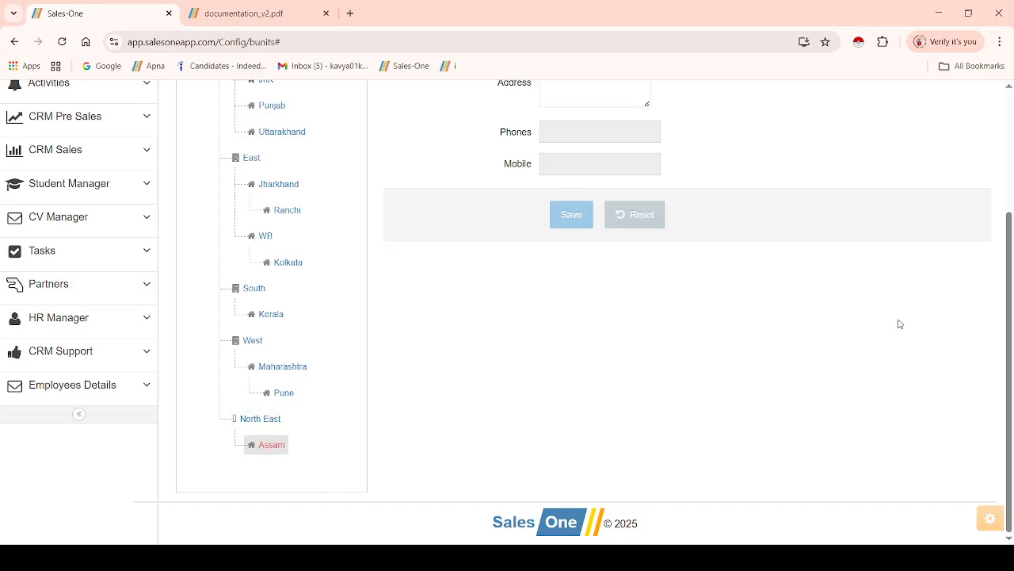
{"action": "left_click_drag", "start_coordinate": [1010, 296], "coordinate": [1010, 159]}
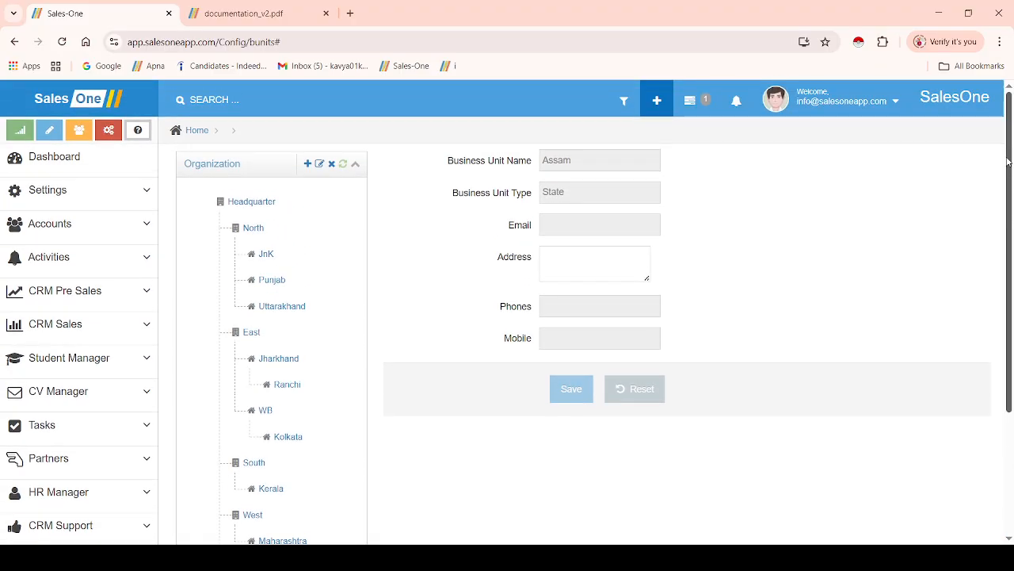
{"action": "left_click", "coordinate": [309, 166]}
{"action": "left_click", "coordinate": [586, 163]}
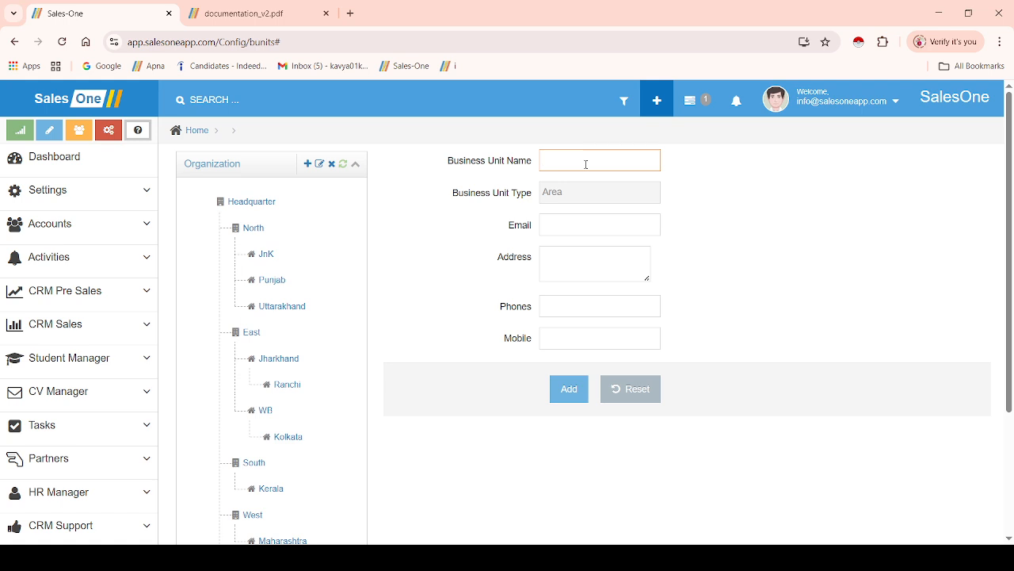
{"action": "type", "text": "Guwahati"}
{"action": "left_click", "coordinate": [562, 399]}
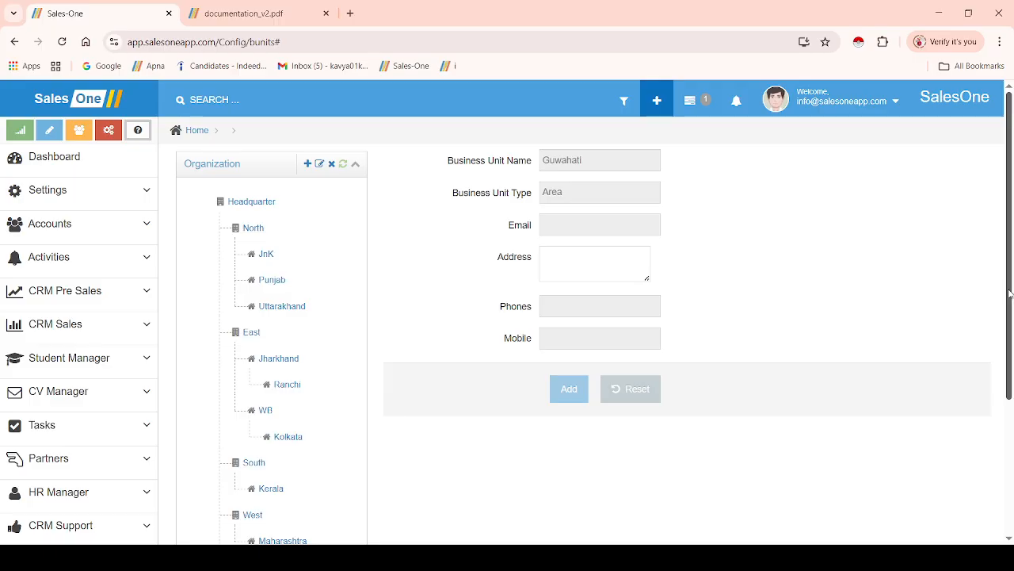
{"action": "left_click_drag", "start_coordinate": [1010, 294], "coordinate": [1010, 468]}
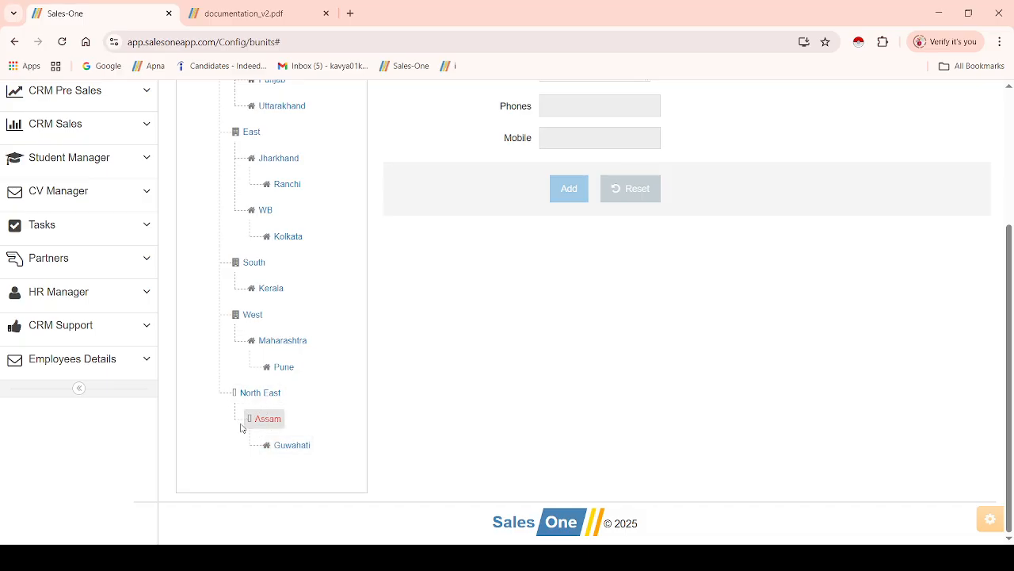
Check the new Guwahati unit under Assam, then go to Settings > Users
{"action": "left_click", "coordinate": [267, 420]}
{"action": "left_click", "coordinate": [291, 450]}
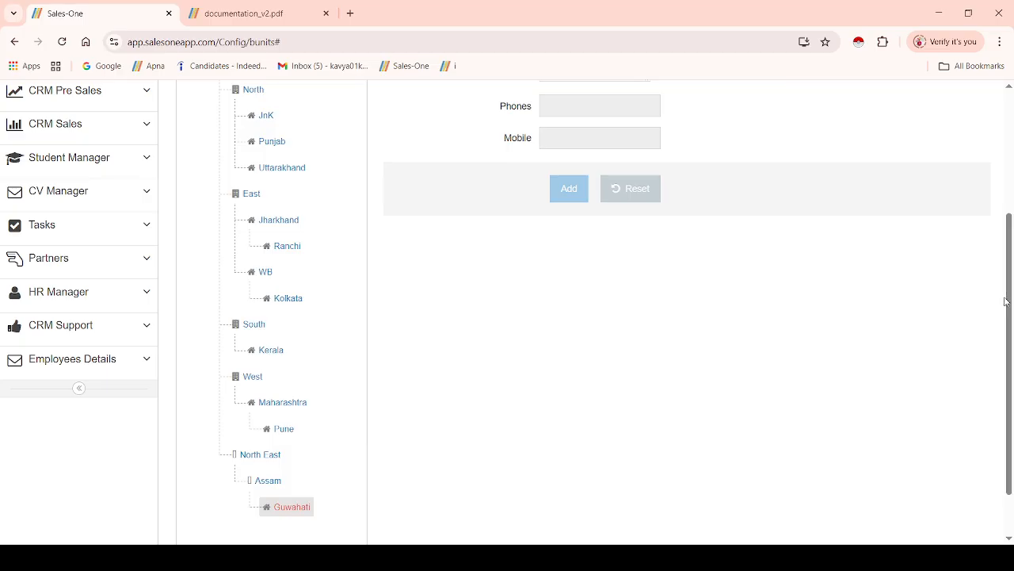
{"action": "left_click_drag", "start_coordinate": [1008, 301], "coordinate": [1008, 173]}
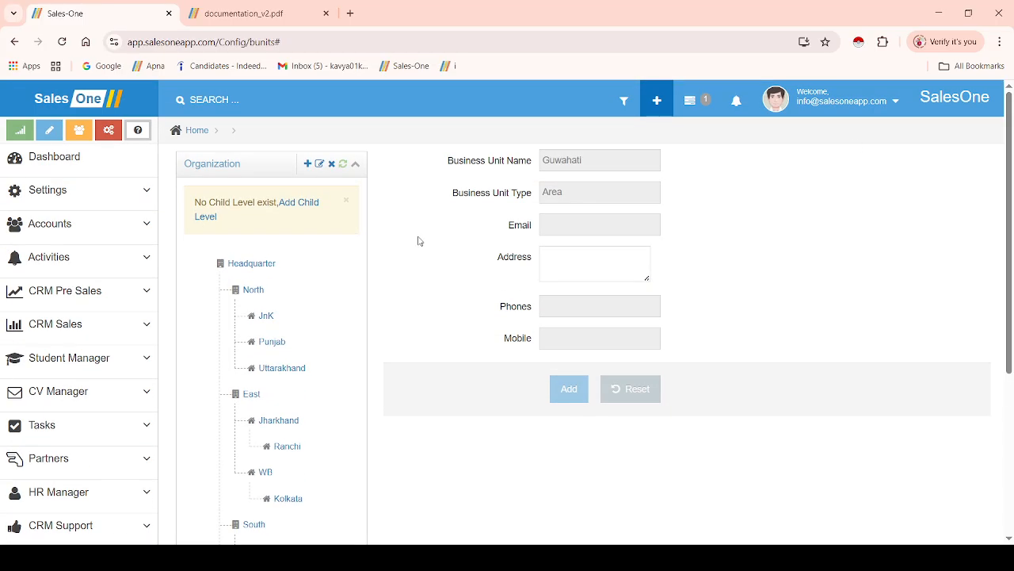
{"action": "left_click", "coordinate": [99, 191]}
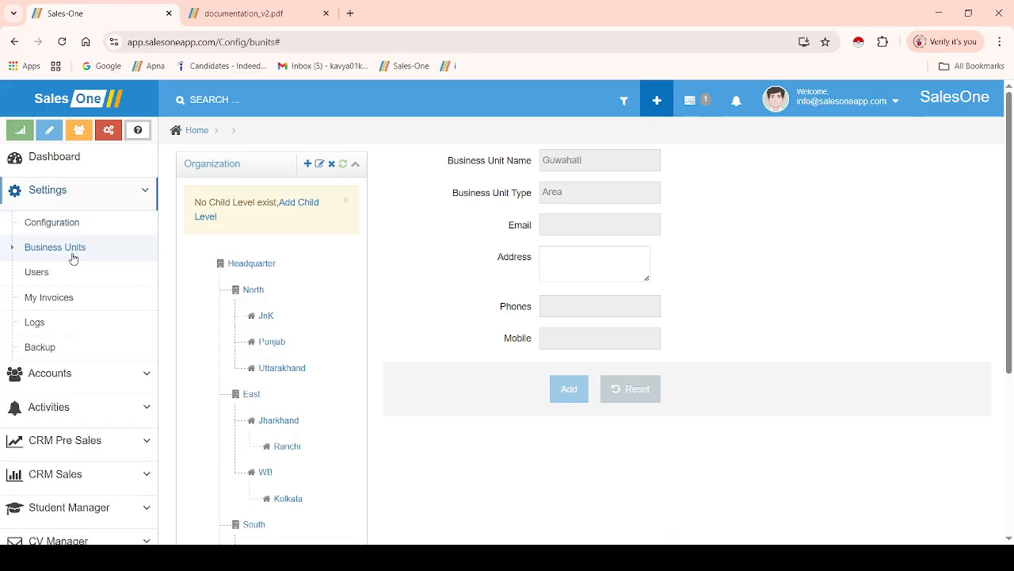
{"action": "left_click", "coordinate": [59, 272]}
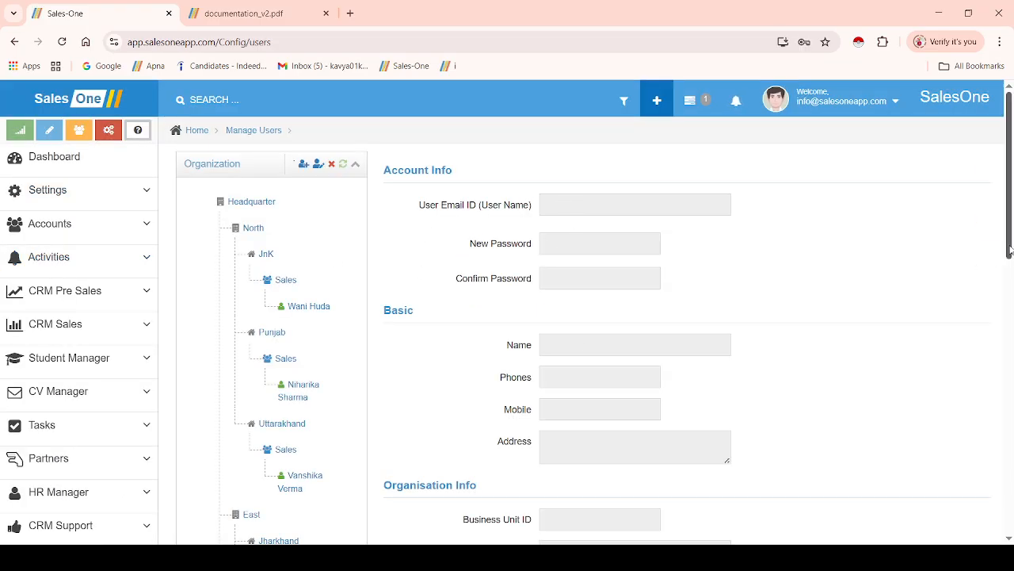
Pick Guwahati under North East > Assam in the Manage Users tree
{"action": "left_click_drag", "start_coordinate": [1010, 250], "coordinate": [967, 537]}
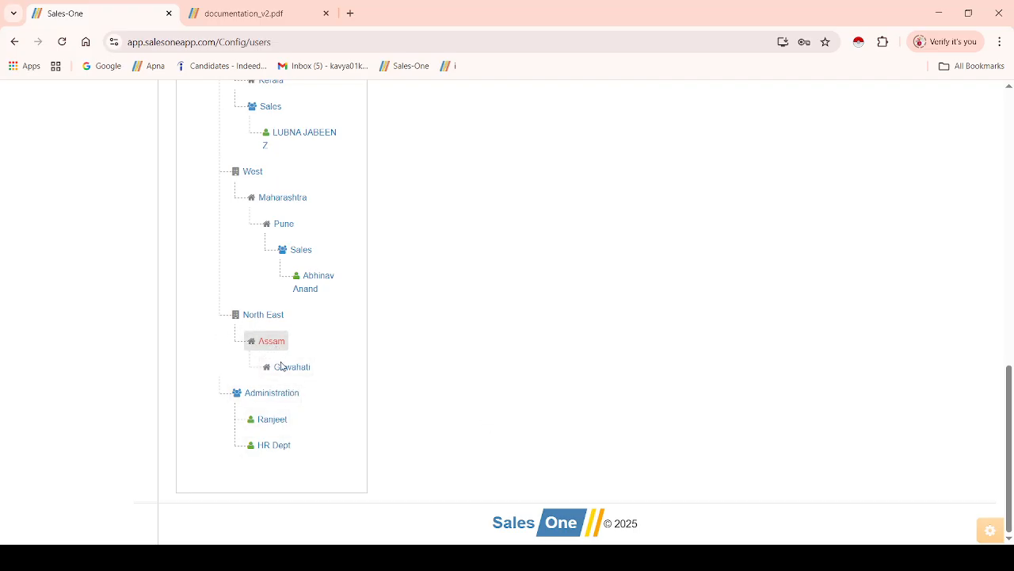
{"action": "left_click", "coordinate": [292, 366]}
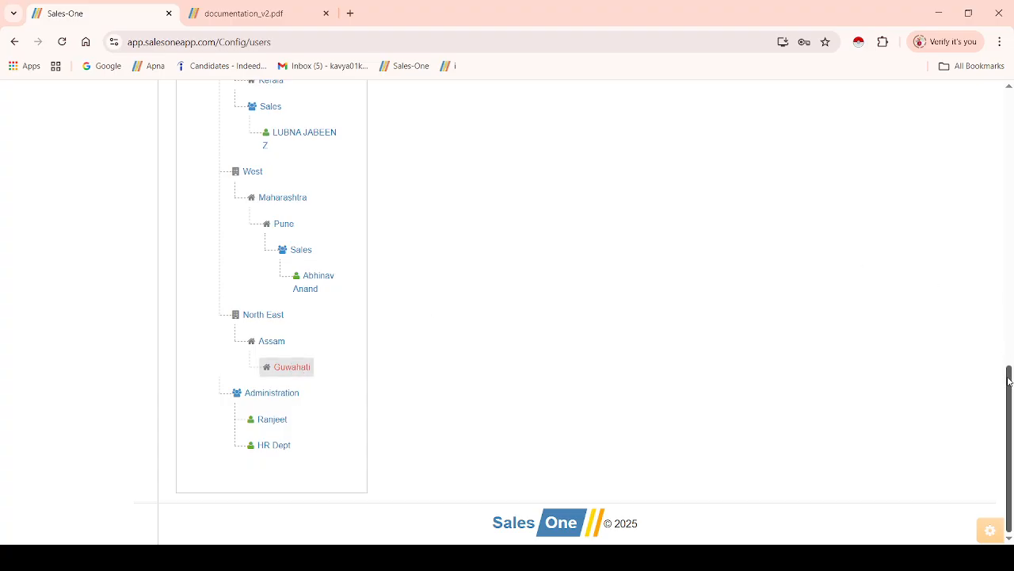
{"action": "left_click_drag", "start_coordinate": [1010, 378], "coordinate": [1009, 118]}
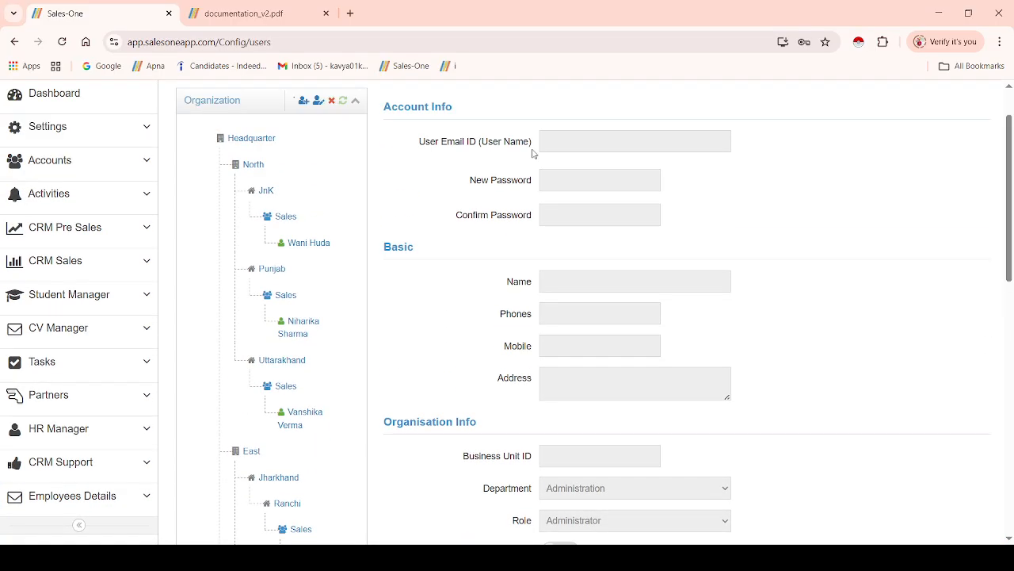
Start a new user under Guwahati with the user's login ID and matching new and confirm passwords
{"action": "left_click", "coordinate": [303, 101]}
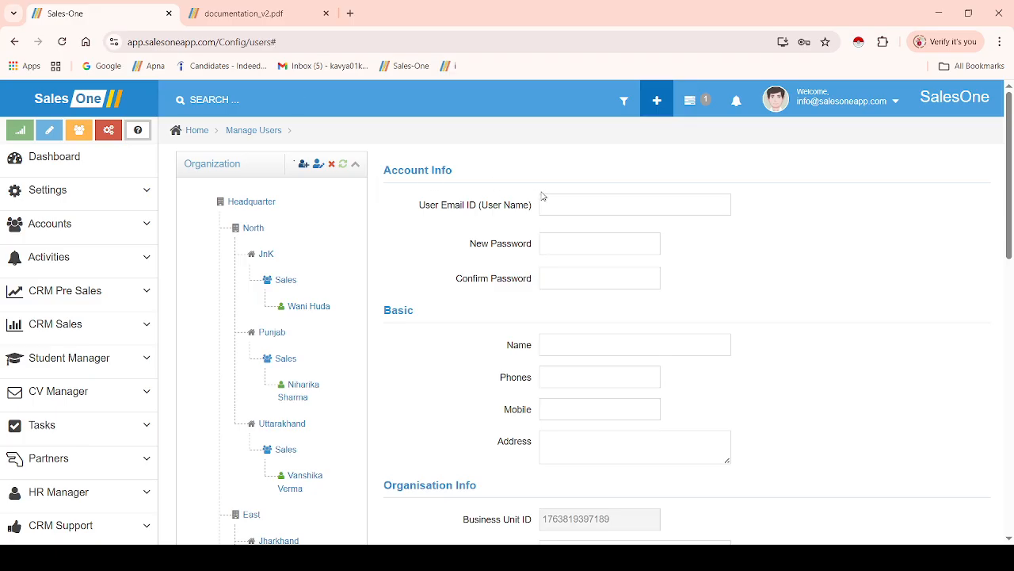
{"action": "left_click", "coordinate": [579, 201]}
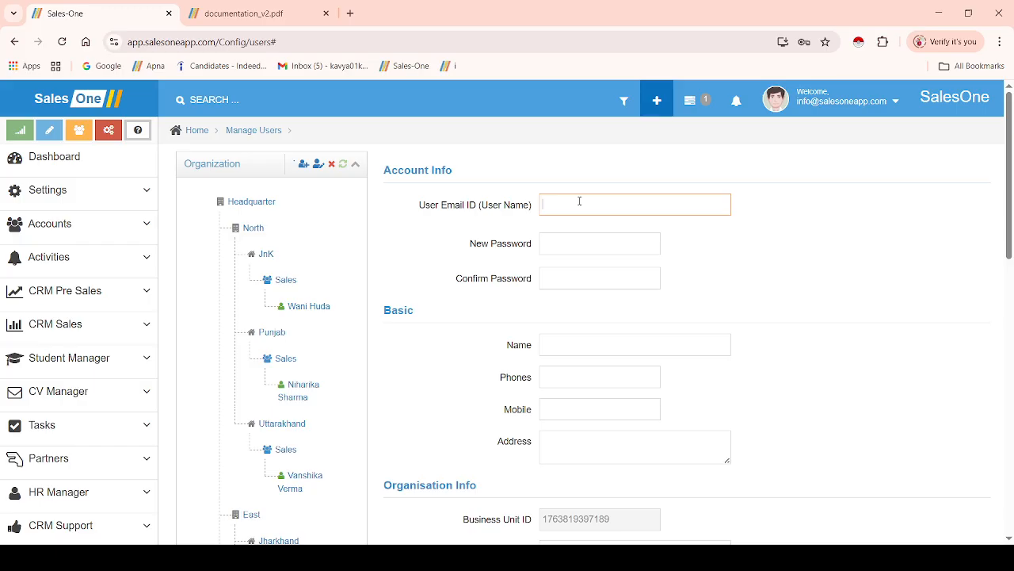
{"action": "type", "text": "Priti"}
{"action": "left_click", "coordinate": [553, 247]}
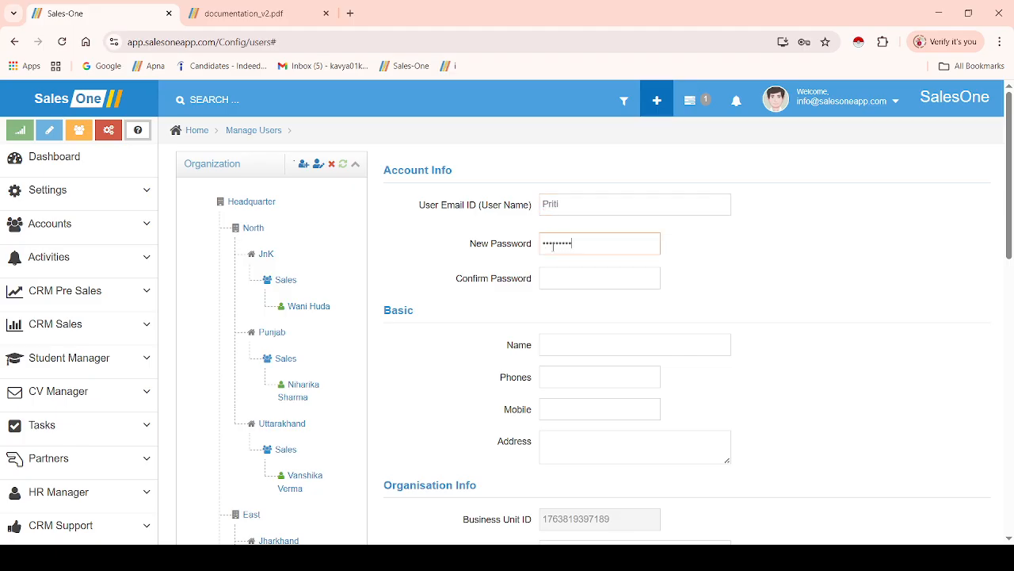
{"action": "left_click", "coordinate": [553, 278]}
{"action": "left_click", "coordinate": [533, 311]}
{"action": "scroll", "coordinate": [534, 312], "scroll_direction": "down", "scroll_amount": 2}
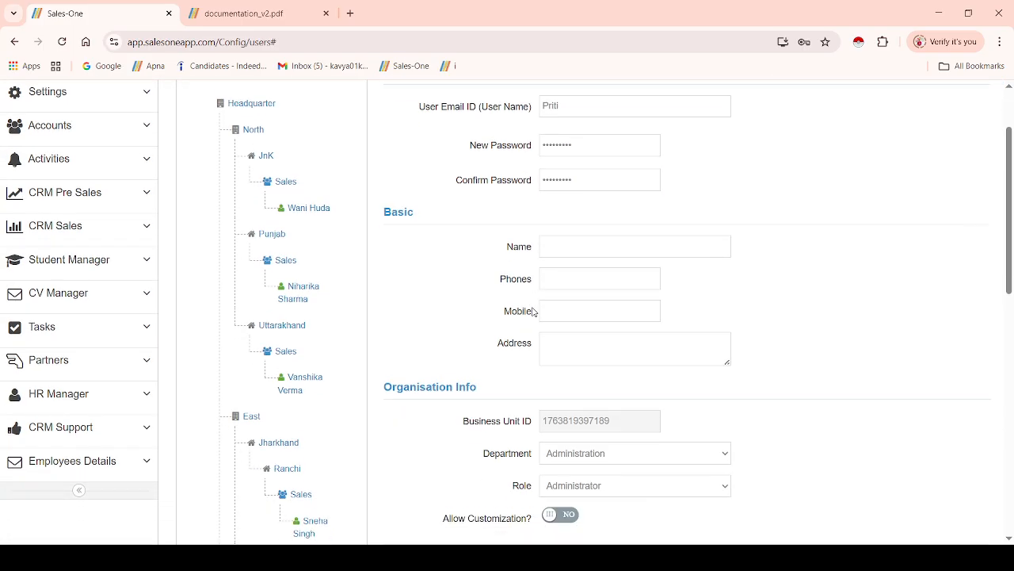
Enter the user's full name and move the mobile number from Phones into Mobile
{"action": "left_click", "coordinate": [576, 204]}
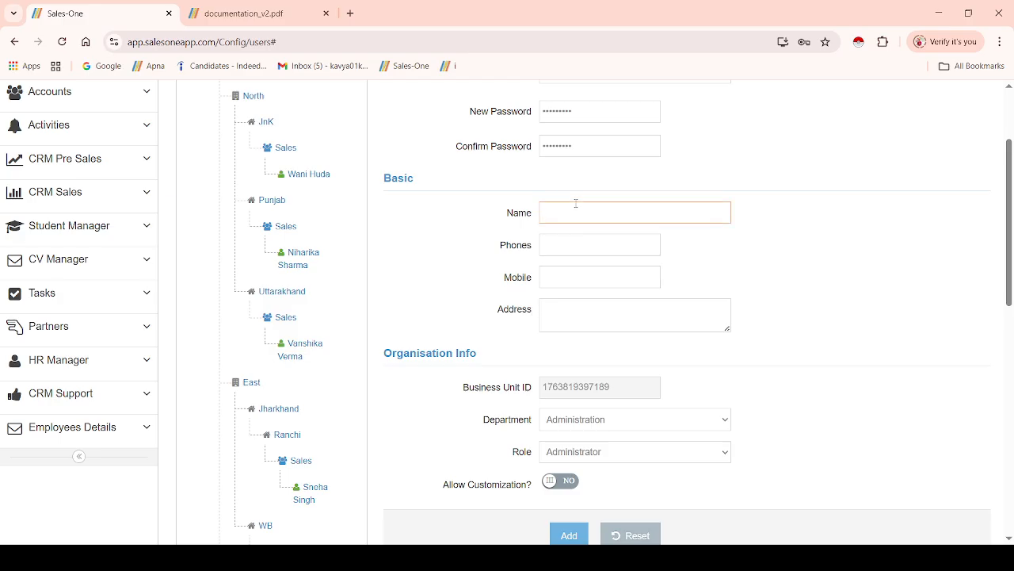
{"action": "left_click", "coordinate": [569, 242]}
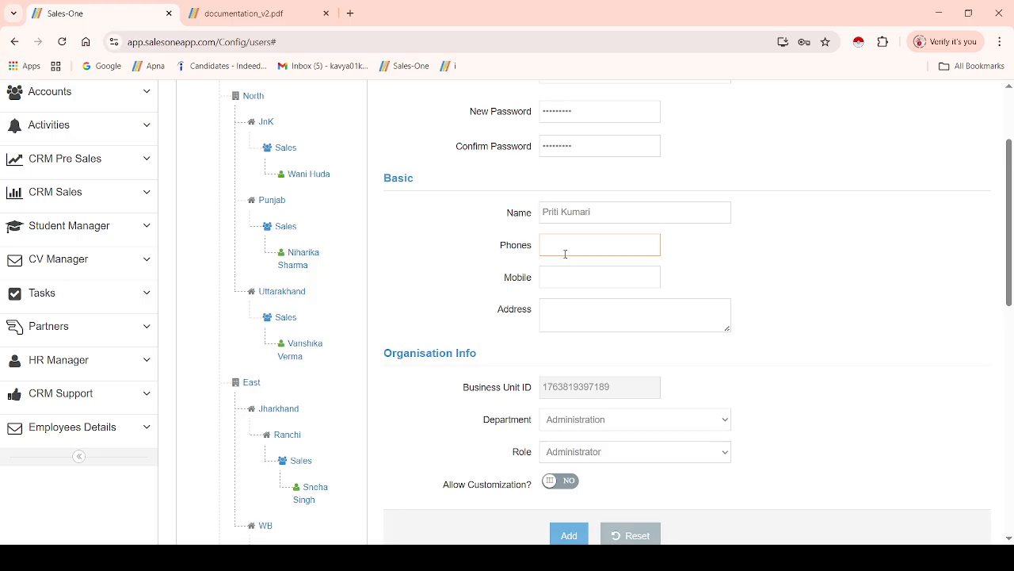
{"action": "type", "text": "9876543210"}
{"action": "left_click", "coordinate": [565, 276]}
{"action": "double_click", "coordinate": [568, 238]}
{"action": "key", "text": "ctrl+x"}
{"action": "left_click", "coordinate": [570, 276]}
{"action": "key", "text": "ctrl+v"}
Fill in the user's postal address in the Address field
{"action": "left_click", "coordinate": [568, 314]}
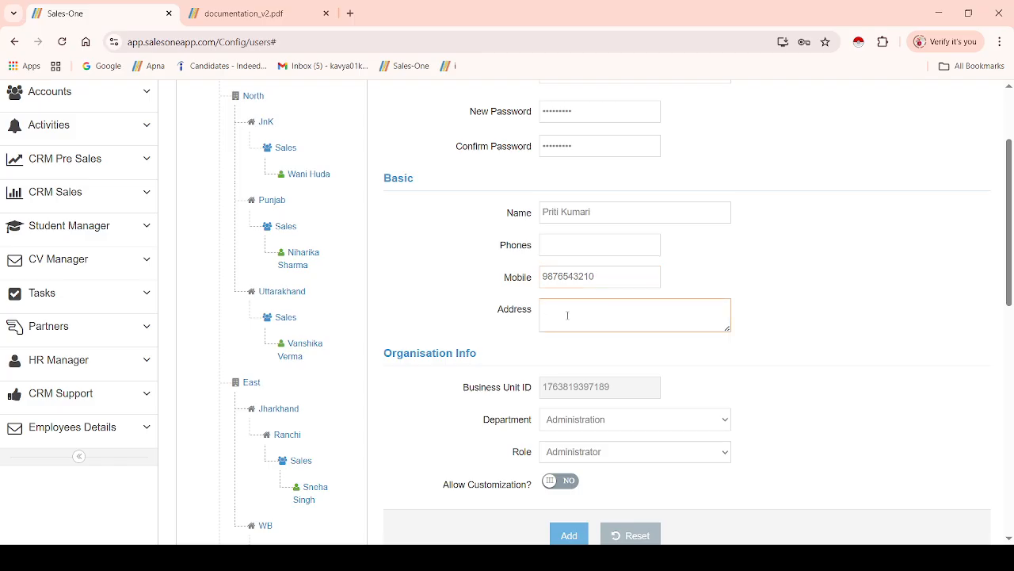
{"action": "type", "text": "Hill town, Guwahati, Aa=ssa"}
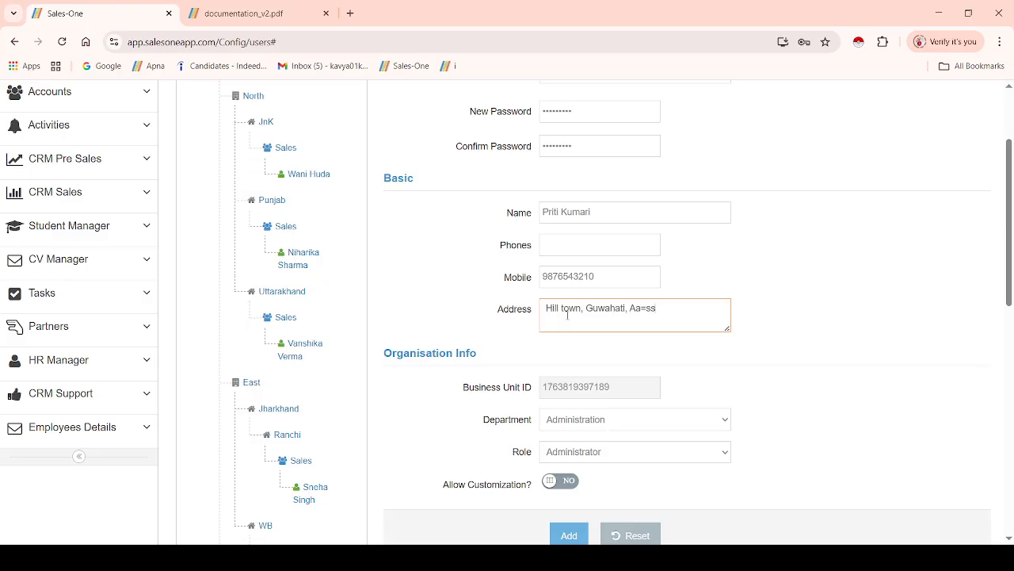
{"action": "key", "text": "BackSpace"}
{"action": "key", "text": "BackSpace"}
{"action": "key", "text": "BackSpace"}
{"action": "key", "text": "BackSpace"}
{"action": "key", "text": "BackSpace"}
{"action": "type", "text": "ssam"}
{"action": "left_click", "coordinate": [790, 344]}
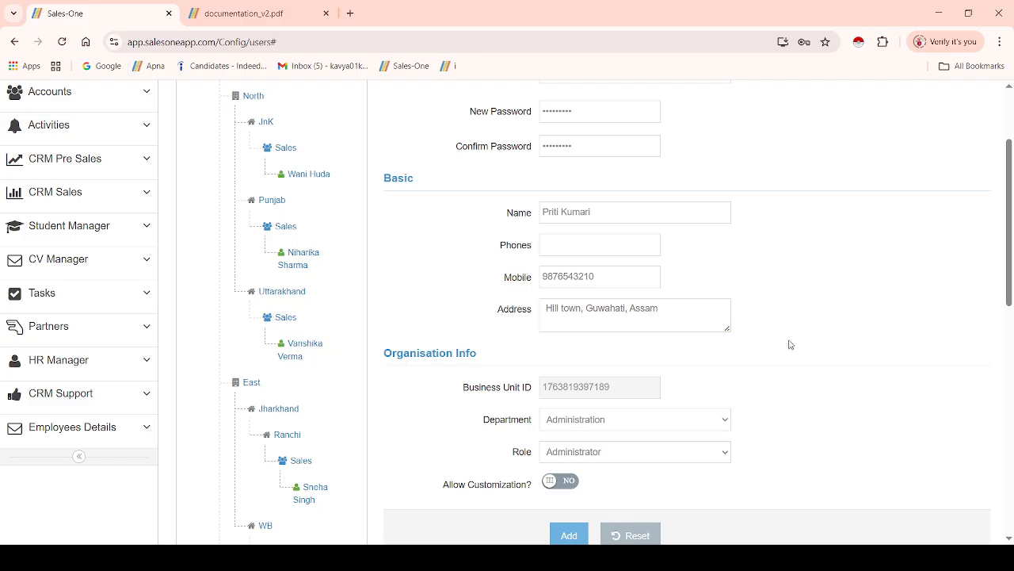
Assign the user to the Sales department with the Sales Associate role and add the account
{"action": "scroll", "coordinate": [790, 344], "scroll_direction": "down", "scroll_amount": 2}
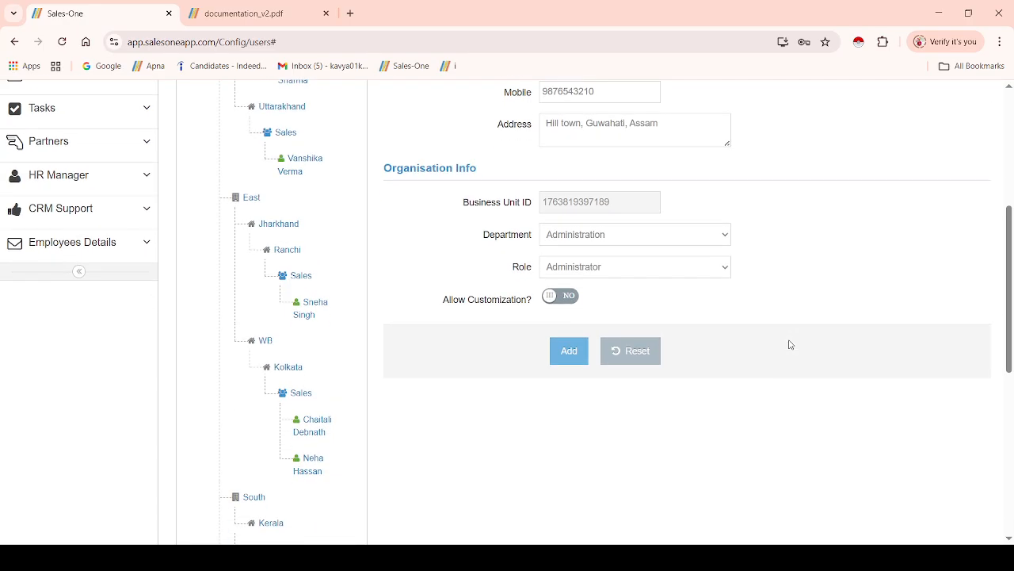
{"action": "left_click", "coordinate": [569, 234]}
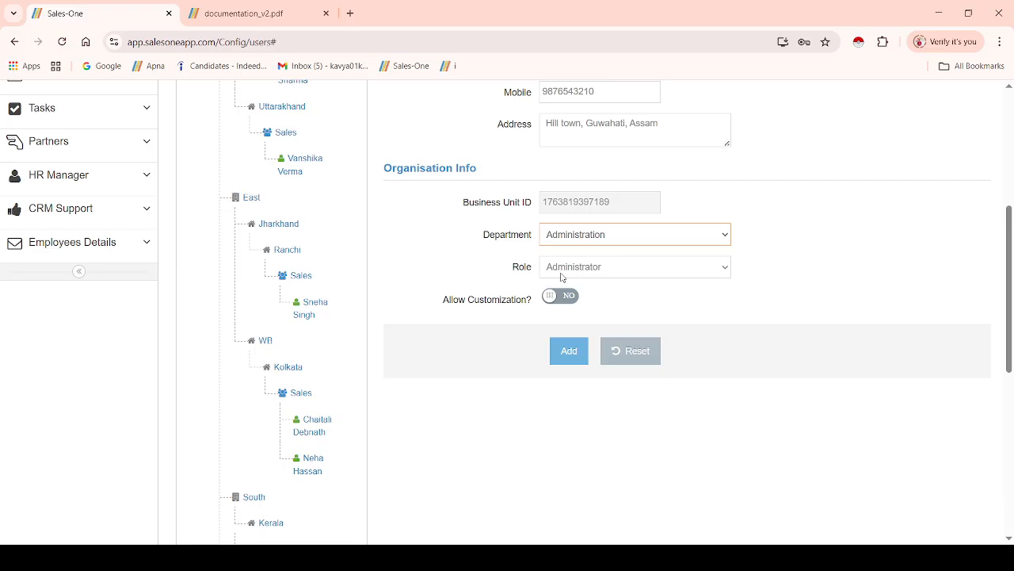
{"action": "left_click", "coordinate": [561, 274]}
{"action": "left_click", "coordinate": [562, 267]}
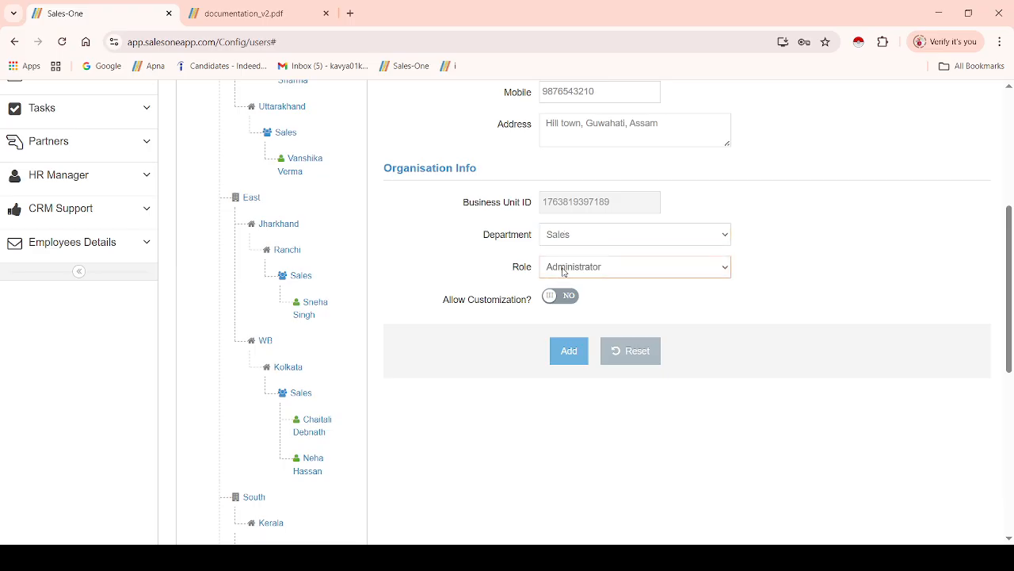
{"action": "left_click", "coordinate": [580, 318]}
{"action": "left_click", "coordinate": [572, 352]}
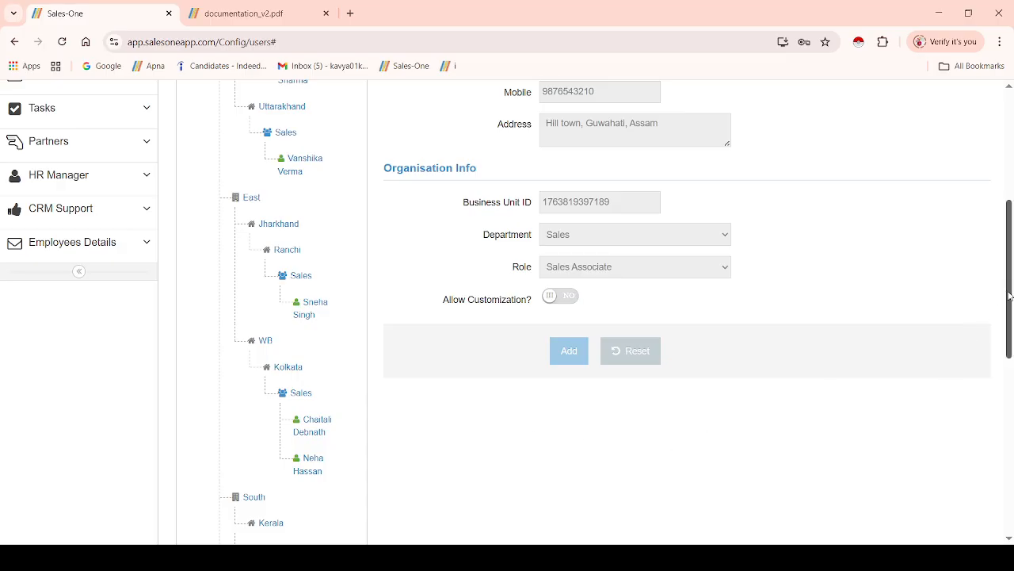
{"action": "left_click_drag", "start_coordinate": [1009, 296], "coordinate": [1003, 451]}
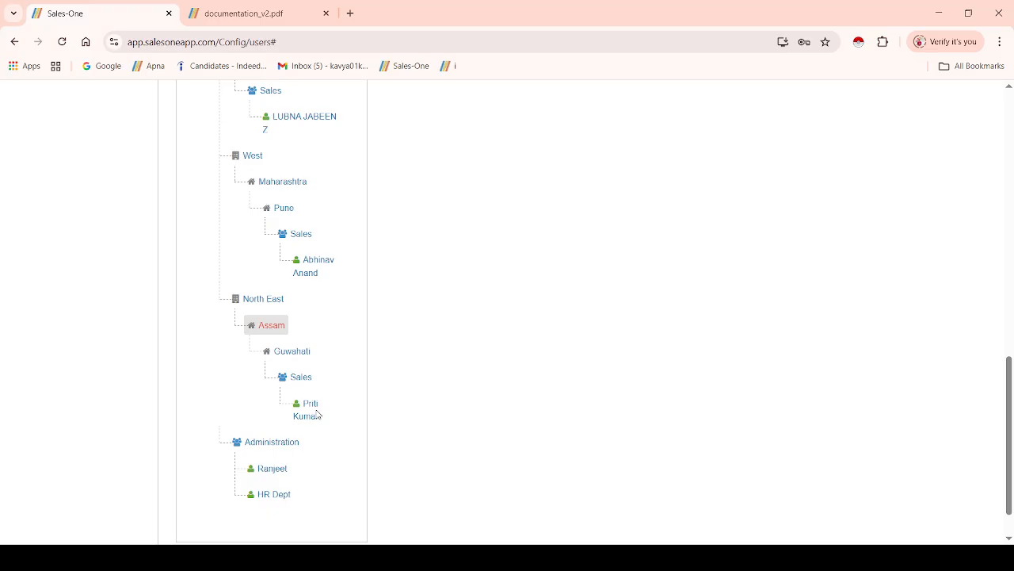
Select Assam in the organisation tree and scroll to check the new user under Guwahati Sales
{"action": "left_click", "coordinate": [279, 330]}
{"action": "left_click_drag", "start_coordinate": [1011, 374], "coordinate": [1011, 271]}
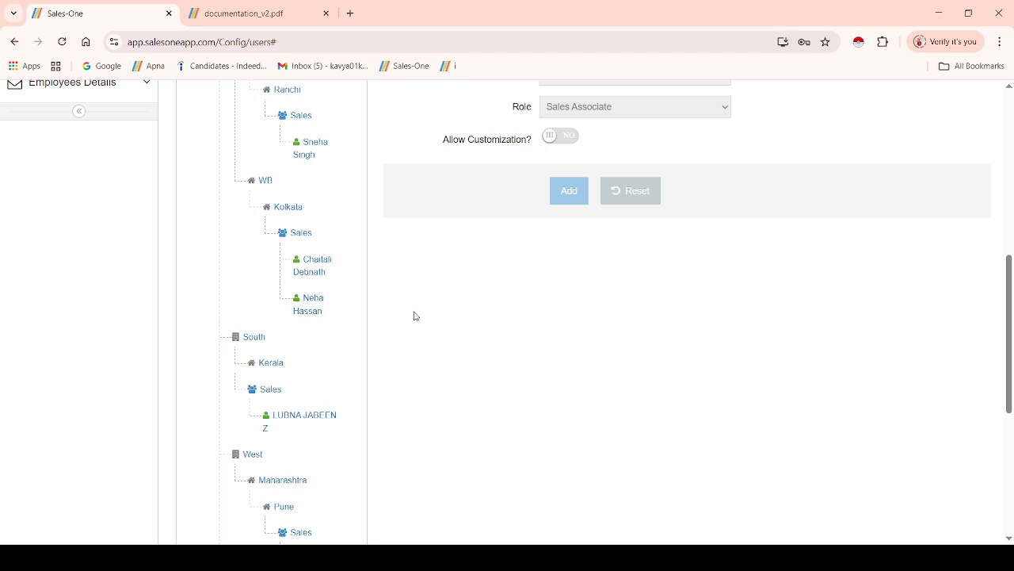
{"action": "left_click", "coordinate": [300, 233]}
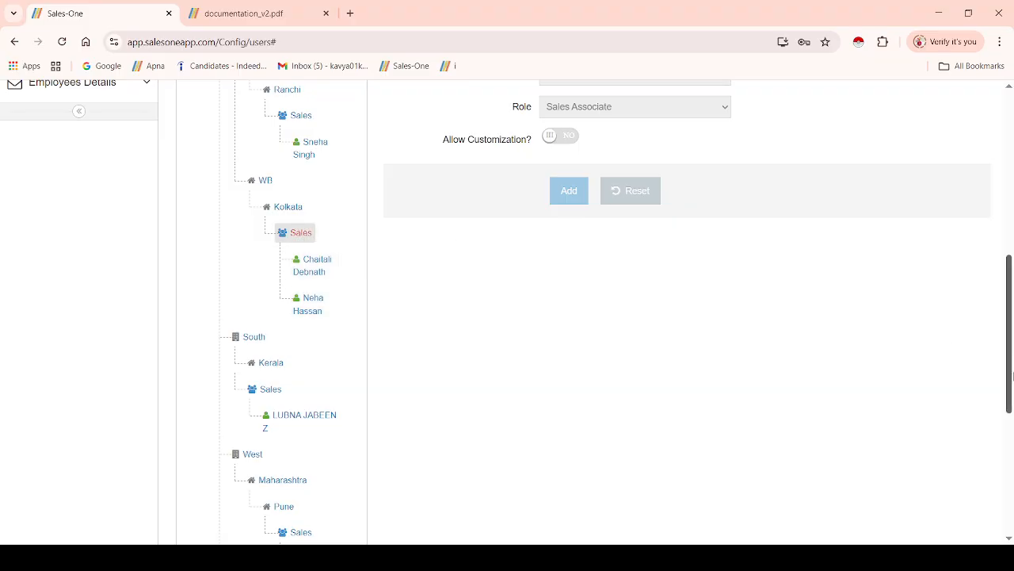
{"action": "mouse_move", "coordinate": [1011, 364]}
{"action": "left_mouse_down"}
{"action": "mouse_move", "coordinate": [1012, 235]}
{"action": "mouse_move", "coordinate": [1012, 344]}
{"action": "left_mouse_up"}
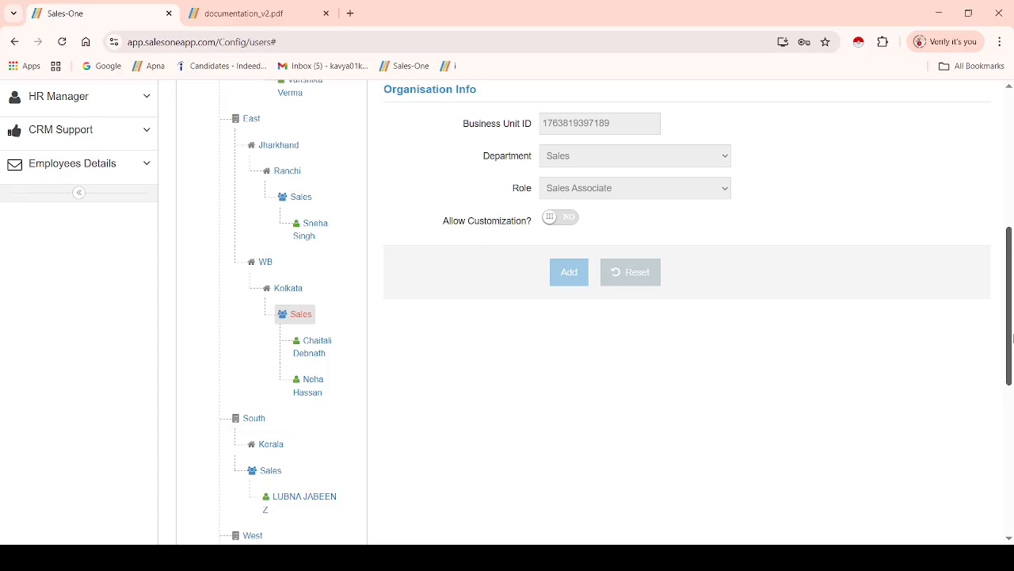
{"action": "left_click", "coordinate": [305, 292]}
{"action": "left_click", "coordinate": [296, 314]}
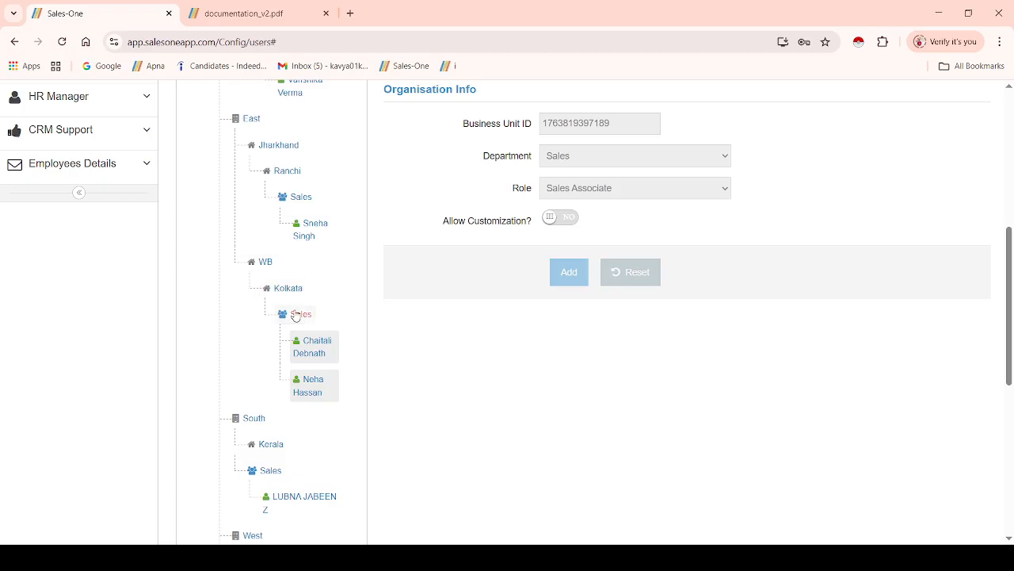
{"action": "left_click_drag", "start_coordinate": [1010, 242], "coordinate": [1012, 155]}
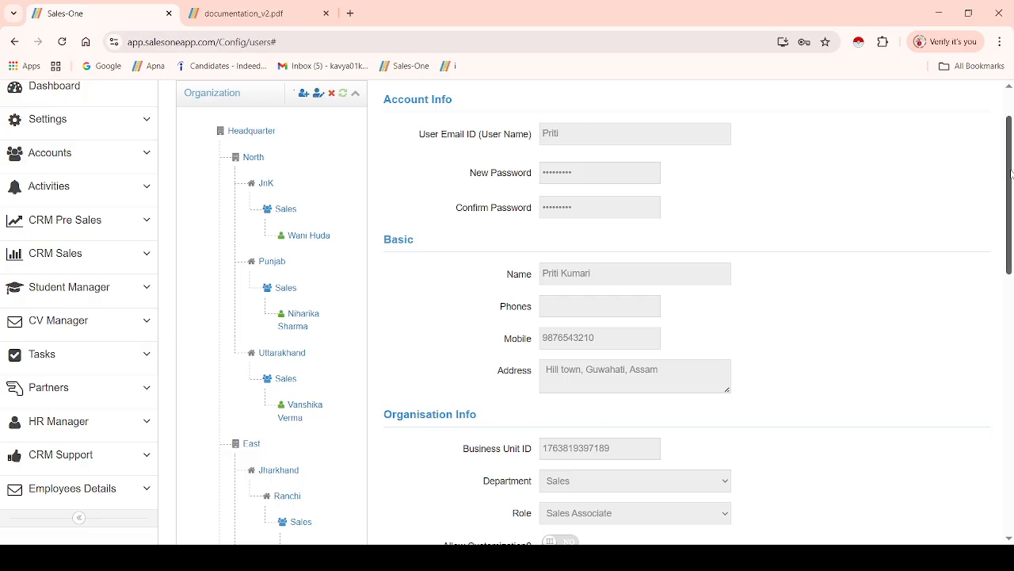
{"action": "left_click_drag", "start_coordinate": [1010, 174], "coordinate": [1002, 141]}
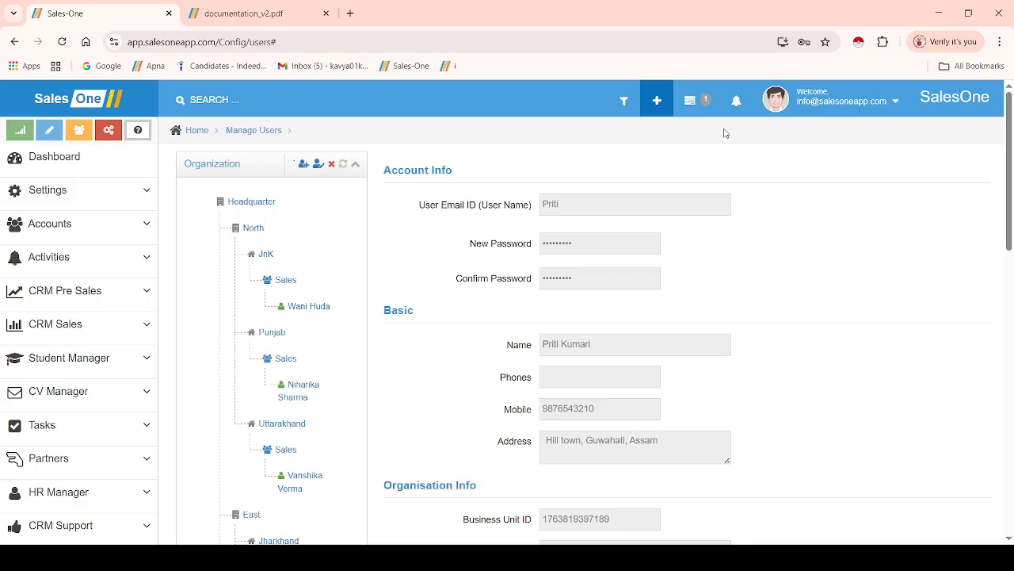
Go to Settings > My Invoices and confirm the invoice table shows 0 entries
{"action": "left_click", "coordinate": [99, 202]}
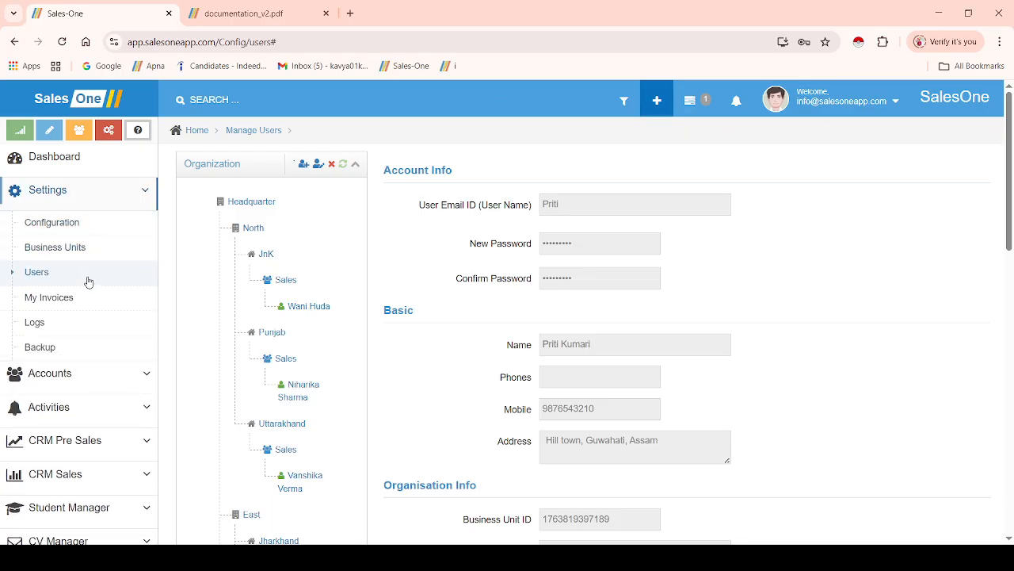
{"action": "left_click", "coordinate": [73, 298]}
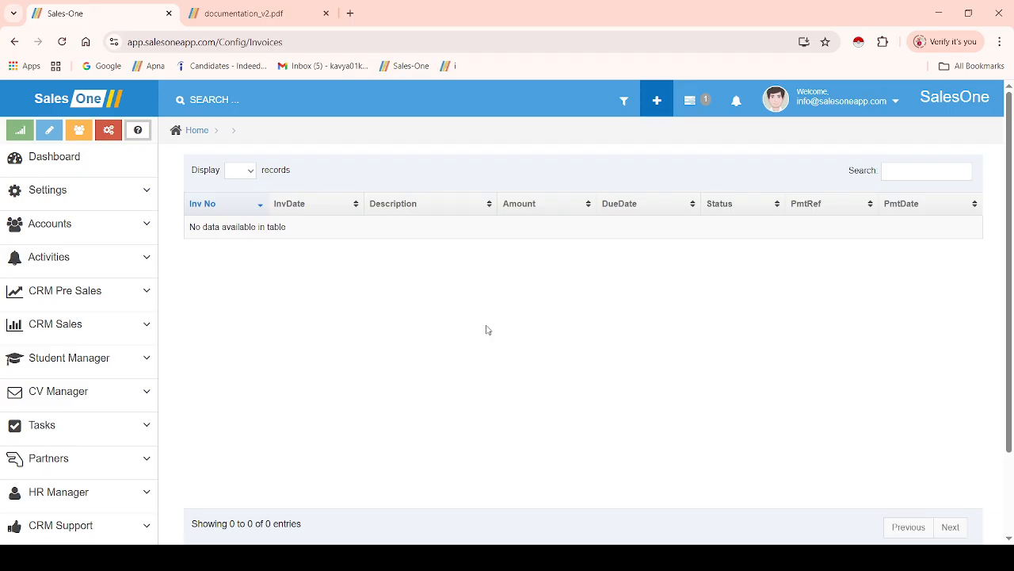
{"action": "left_click", "coordinate": [84, 196]}
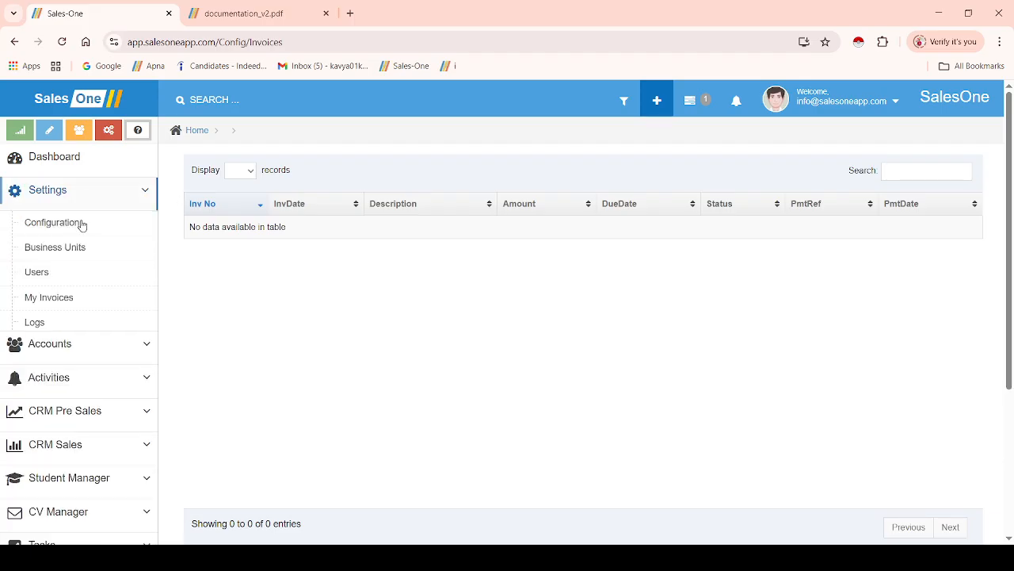
View the 500-entry activity log, then start a data backup download from Settings
{"action": "left_click", "coordinate": [53, 329]}
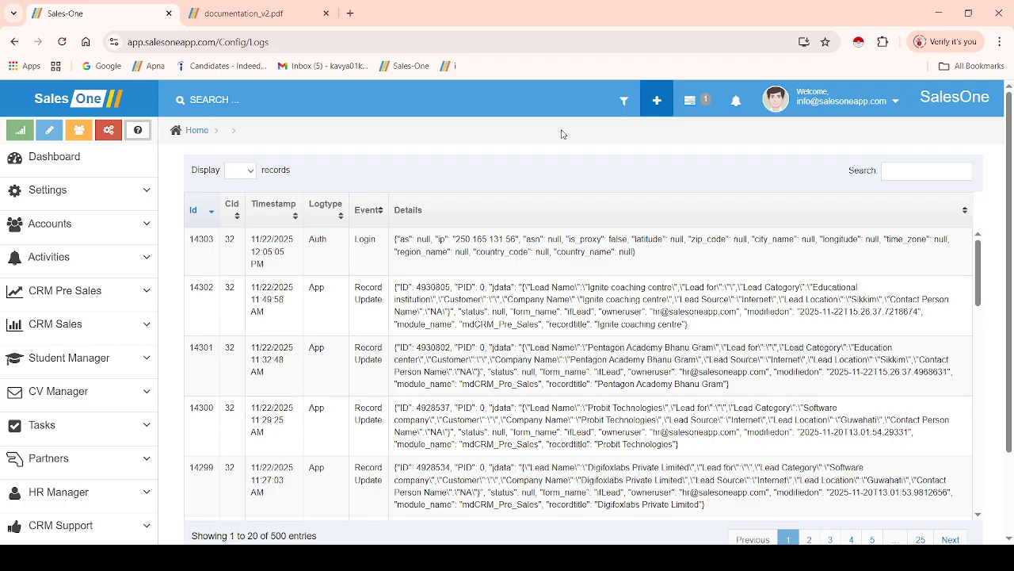
{"action": "left_click", "coordinate": [113, 196]}
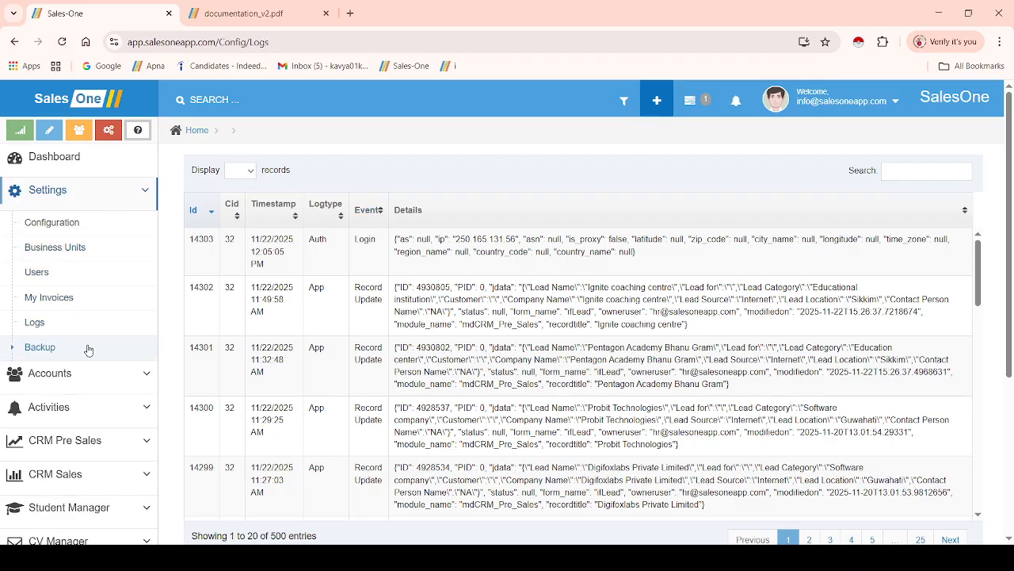
{"action": "left_click", "coordinate": [89, 349]}
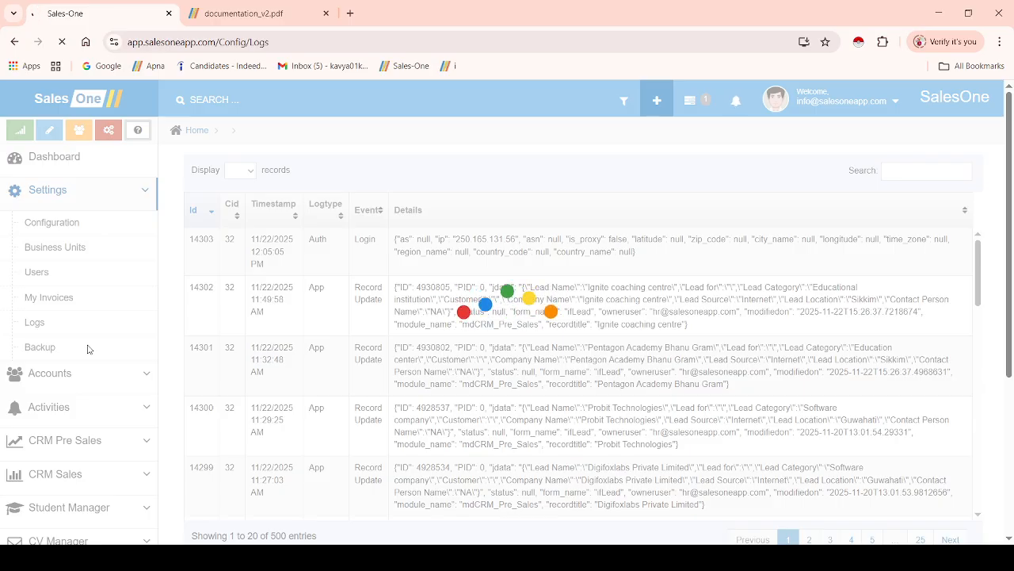